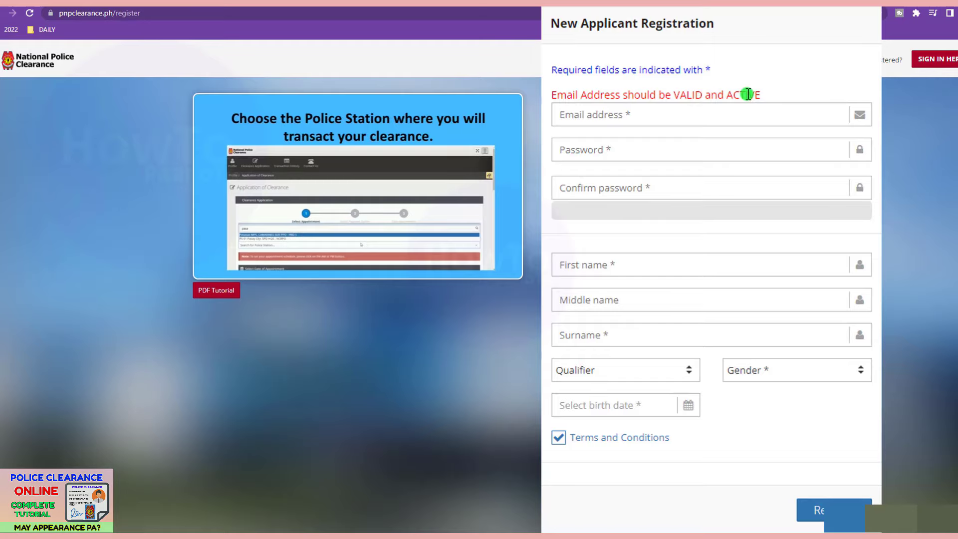
{"action": "left_click", "coordinate": [685, 122]}
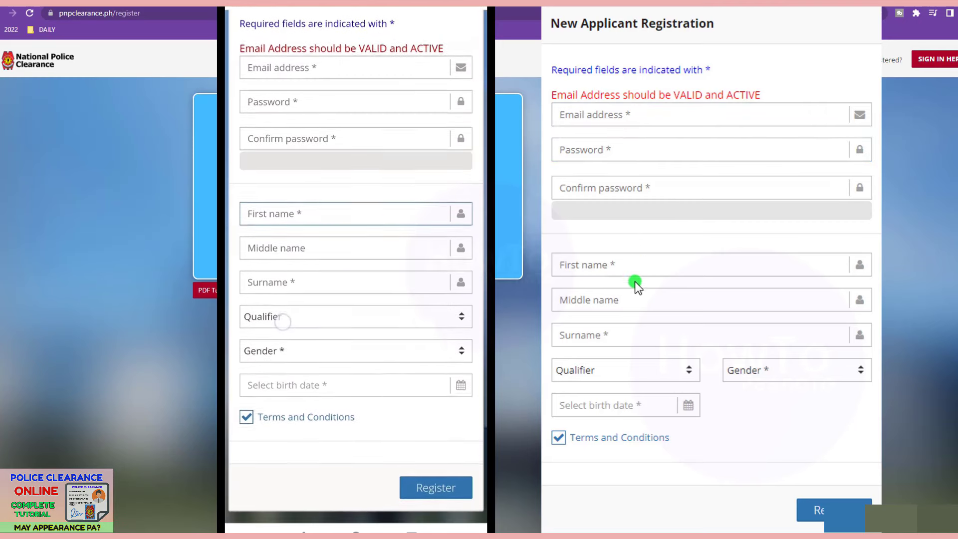
{"action": "left_click", "coordinate": [684, 369]}
{"action": "left_click", "coordinate": [715, 379]}
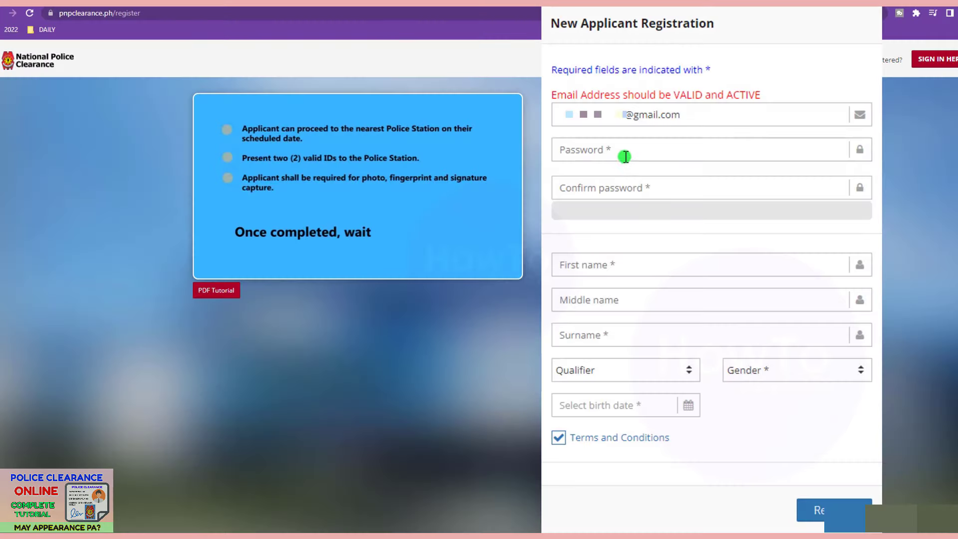
Enter e-mail, a Very Strong password, names, Female gender and birth date, then submit registration.
{"action": "left_click", "coordinate": [625, 151]}
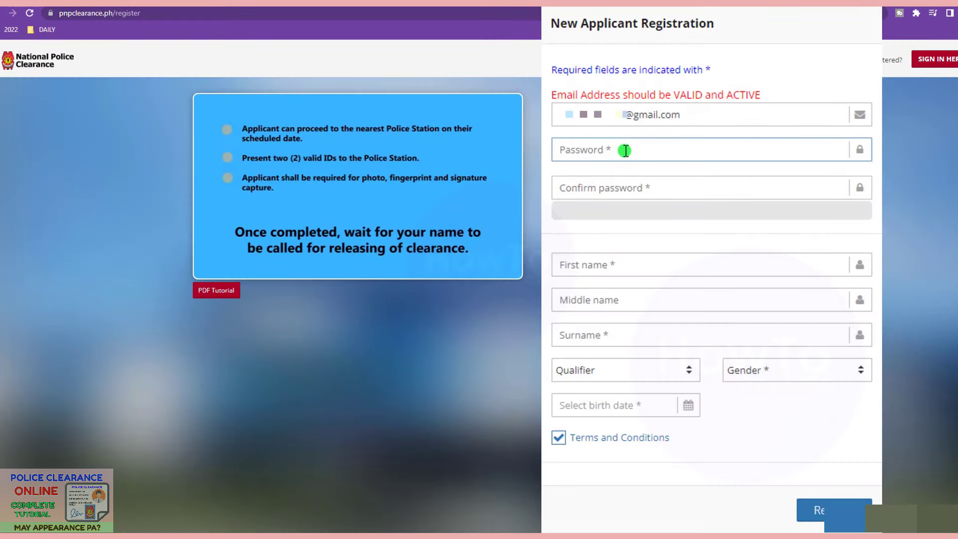
{"action": "left_click", "coordinate": [604, 202]}
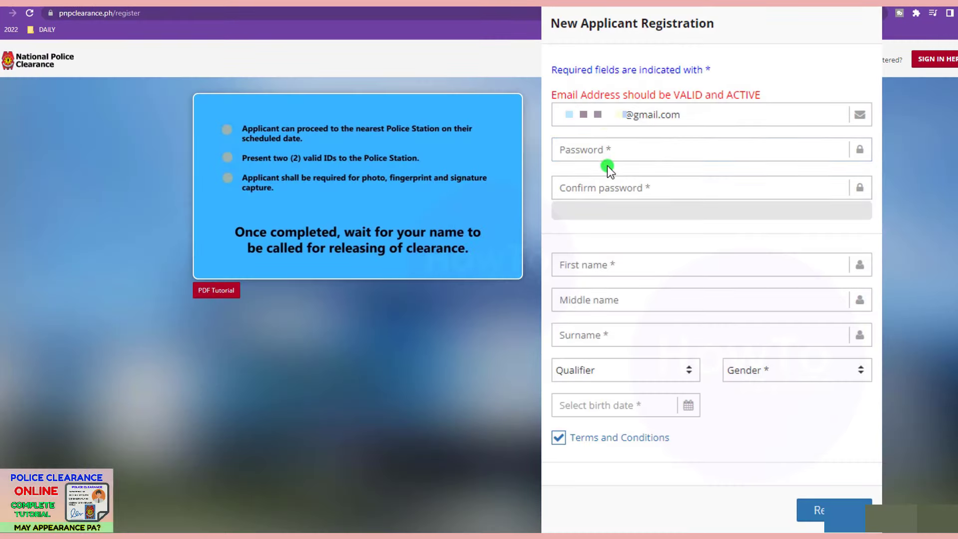
{"action": "left_click", "coordinate": [607, 152]}
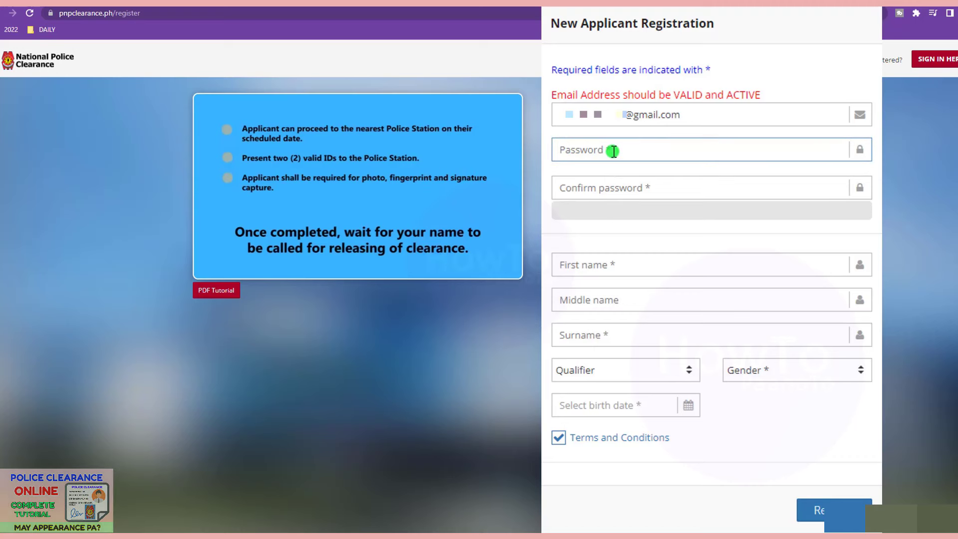
{"action": "left_click", "coordinate": [613, 152]}
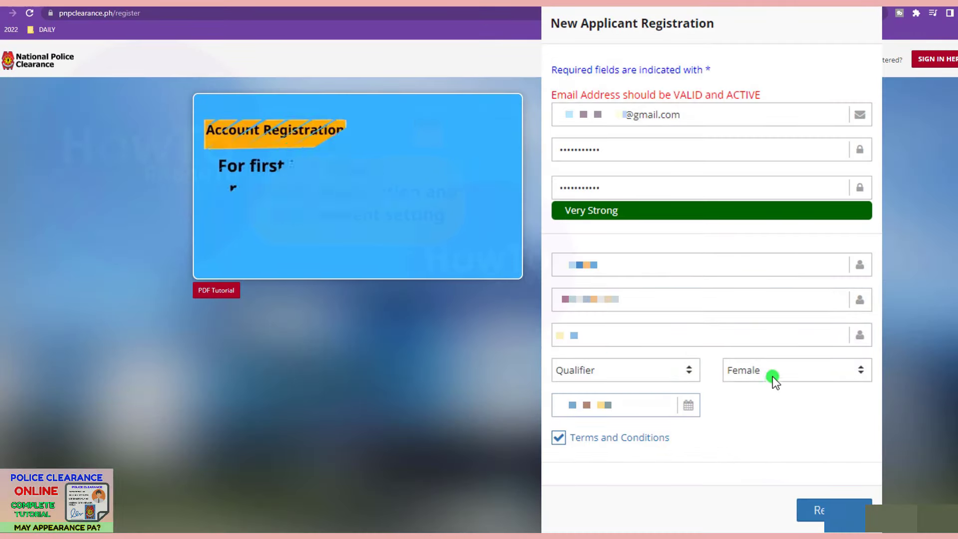
{"action": "left_click", "coordinate": [809, 510]}
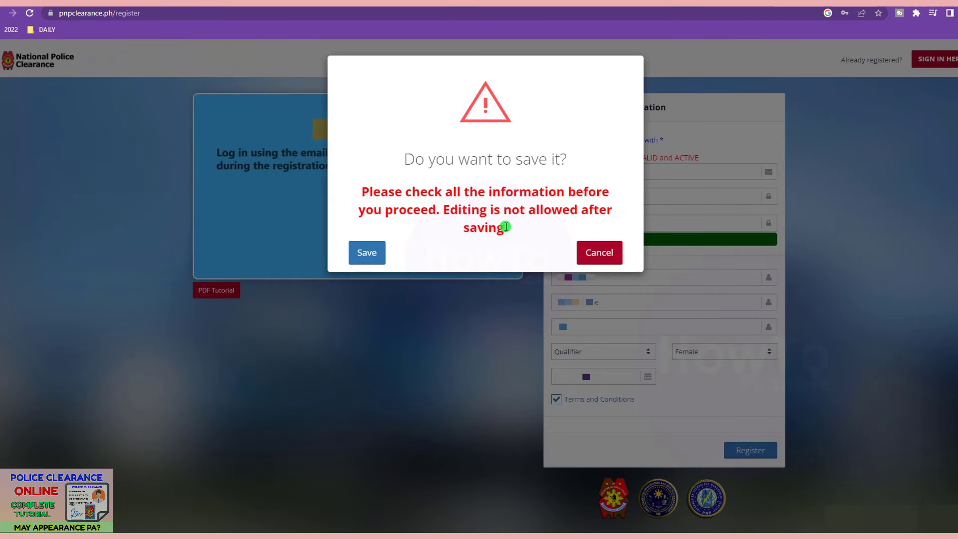
Cancel the first save prompt, resubmit the registration, and confirm saving it.
{"action": "left_click", "coordinate": [601, 253]}
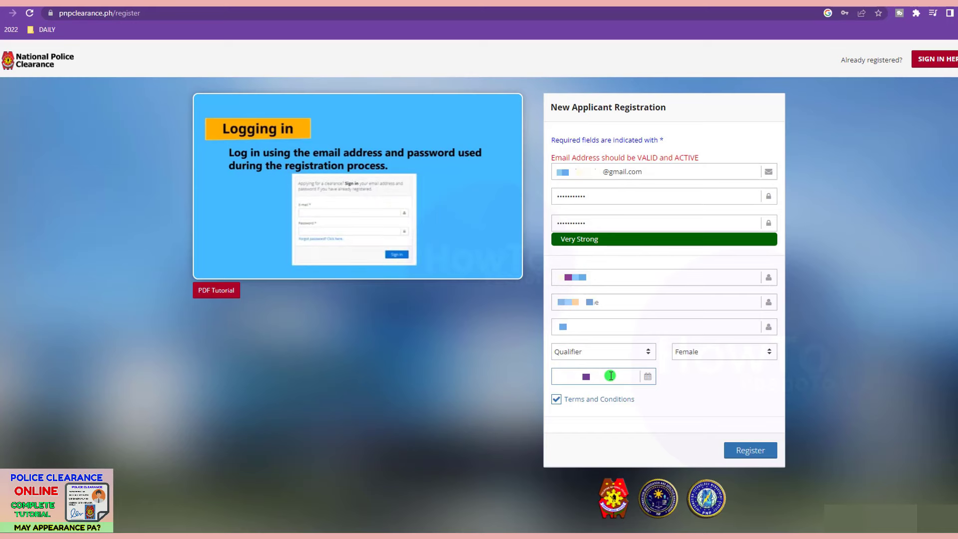
{"action": "left_click", "coordinate": [752, 451]}
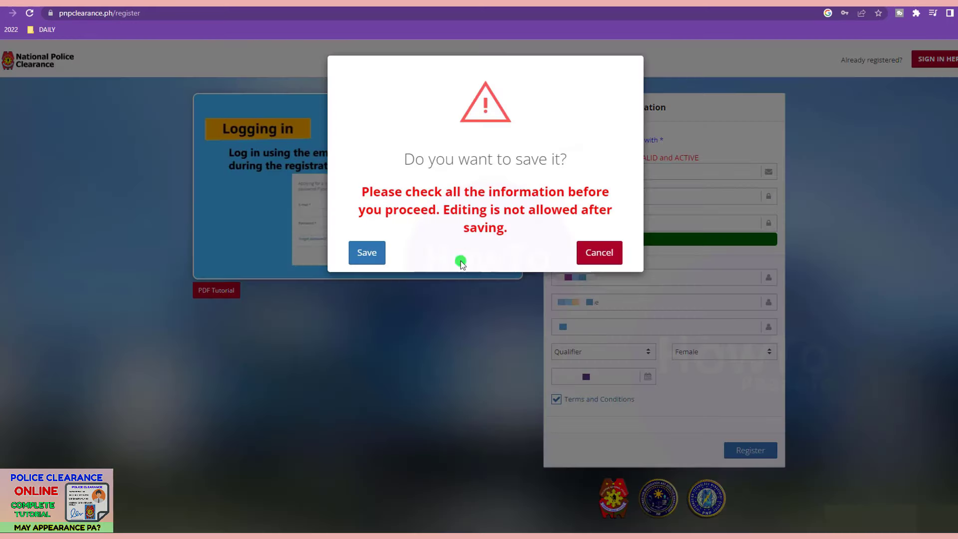
{"action": "left_click", "coordinate": [364, 255]}
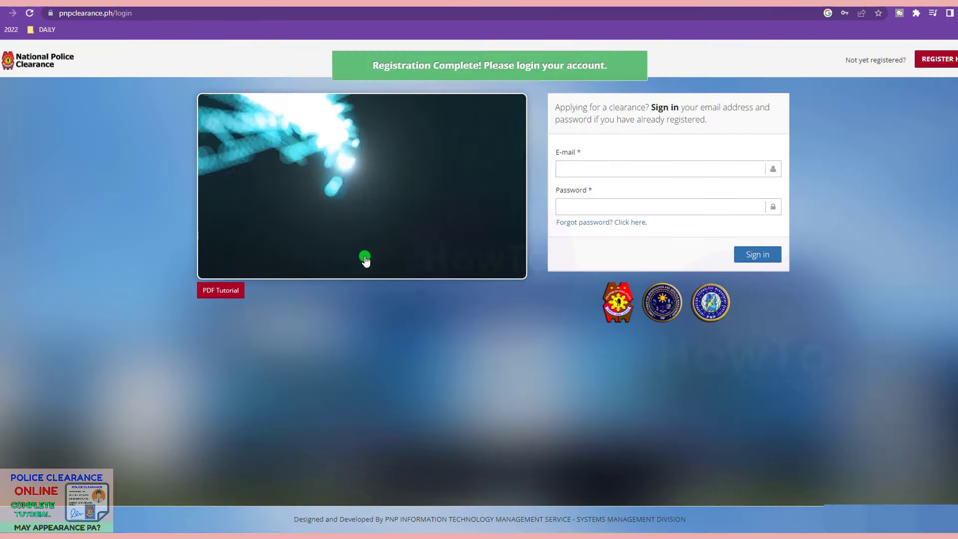
Sign in with the registered e-mail address and account password.
{"action": "left_click", "coordinate": [583, 170]}
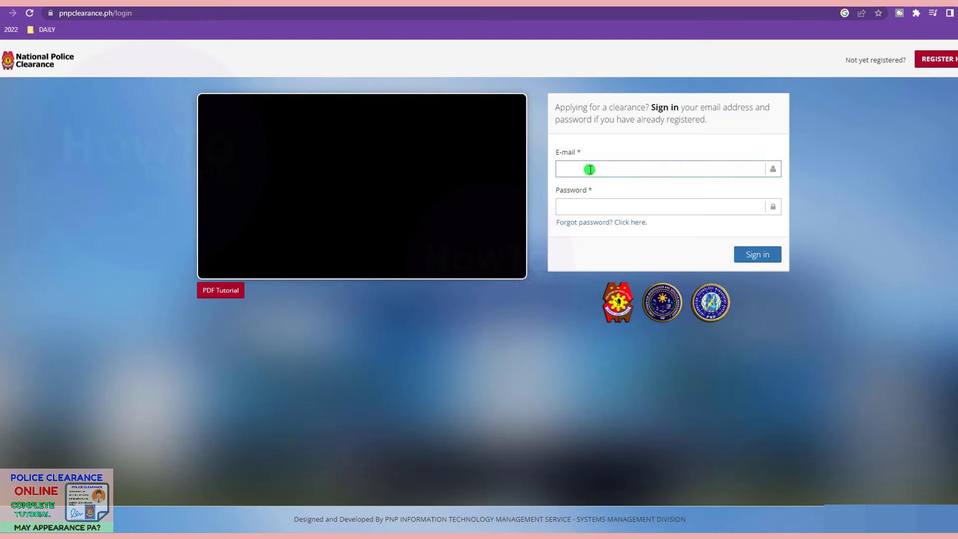
{"action": "left_click", "coordinate": [590, 170]}
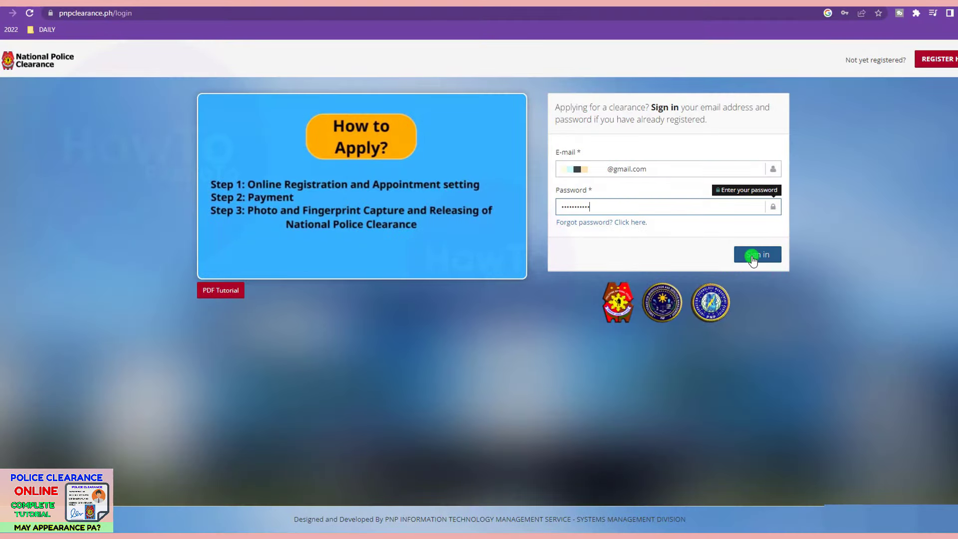
{"action": "left_click", "coordinate": [753, 256]}
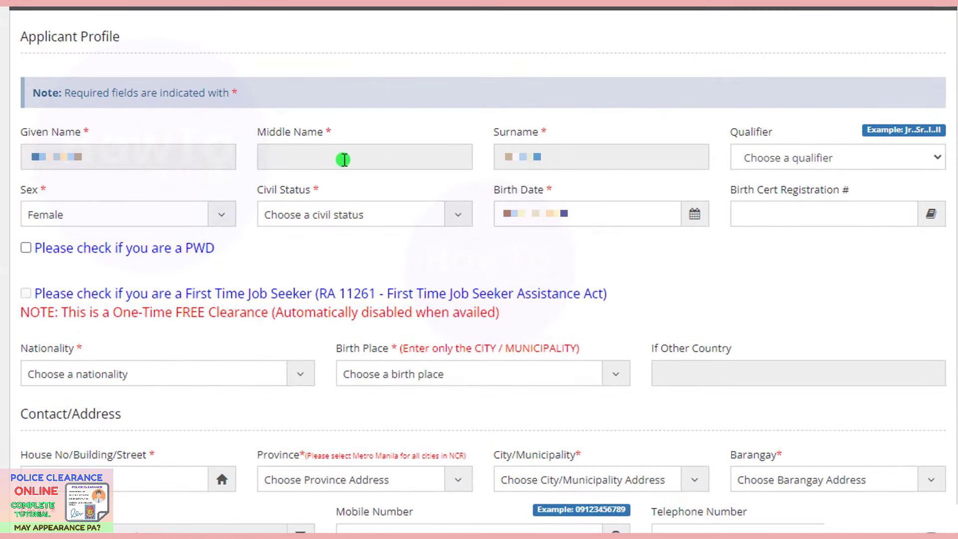
Fill in the profile: Married, Filipino, Pasig City, 158 cm, 60 kg, Accountant, and save.
{"action": "left_click", "coordinate": [276, 157]}
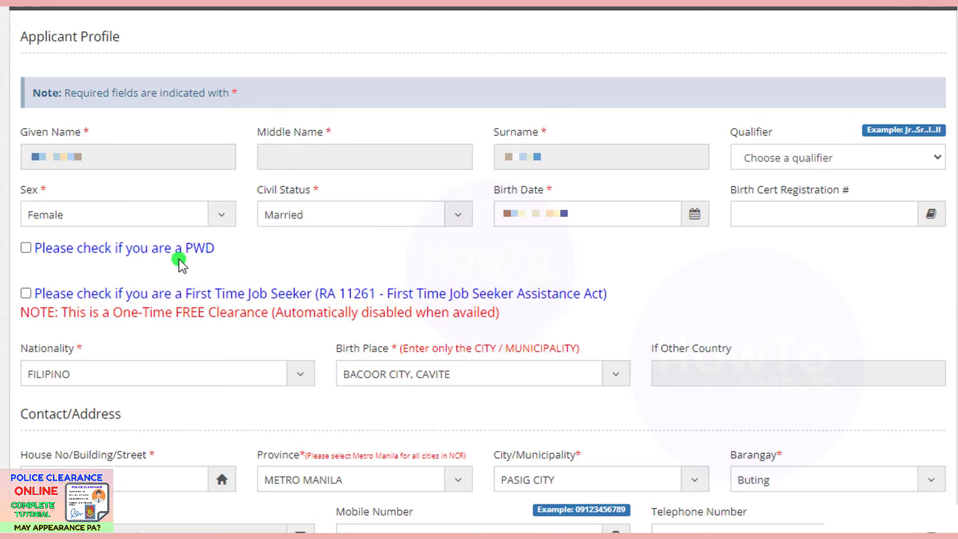
{"action": "left_click", "coordinate": [26, 249]}
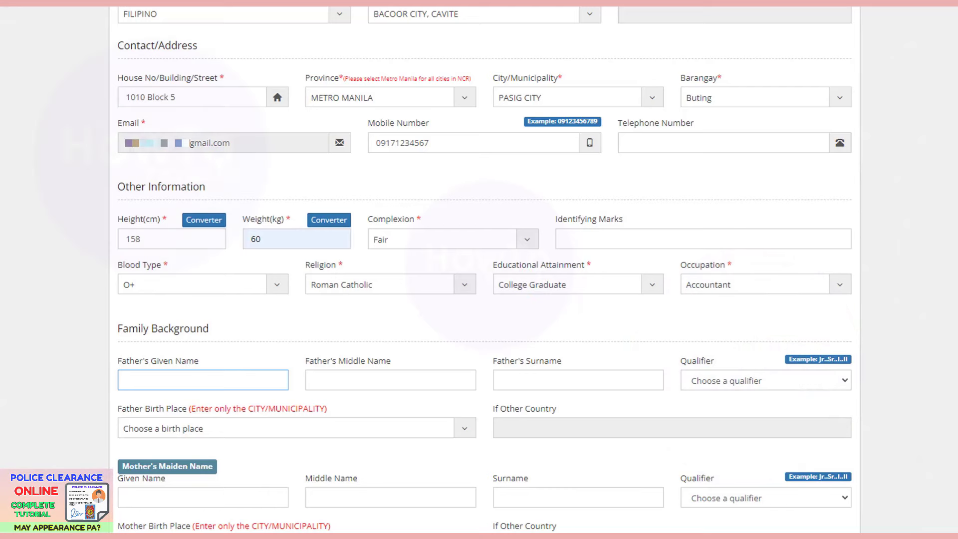
{"action": "scroll", "coordinate": [484, 269], "scroll_direction": "down", "scroll_amount": 3}
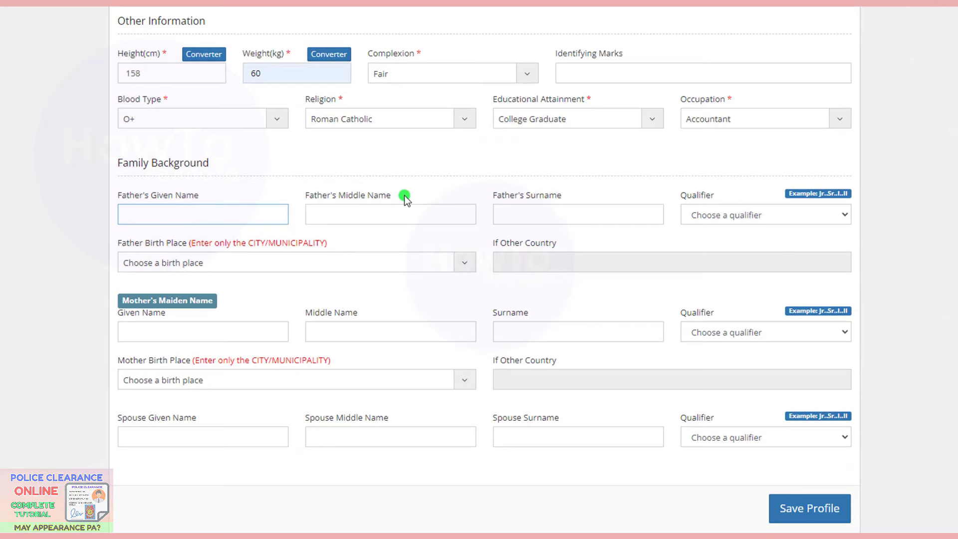
{"action": "left_click", "coordinate": [796, 514]}
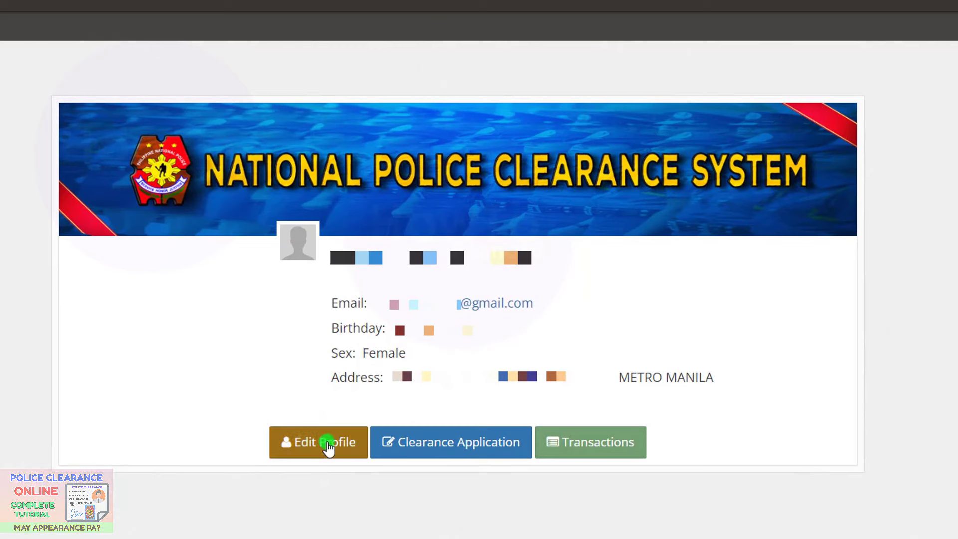
Start a clearance application with purpose General and station PS 02 Pasig City - SS1.
{"action": "left_click", "coordinate": [438, 447]}
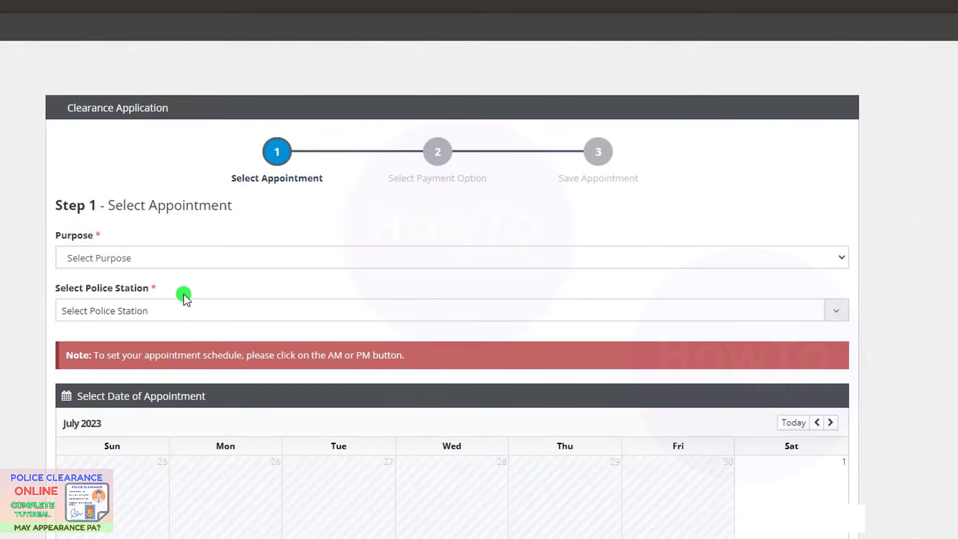
{"action": "left_click", "coordinate": [146, 260]}
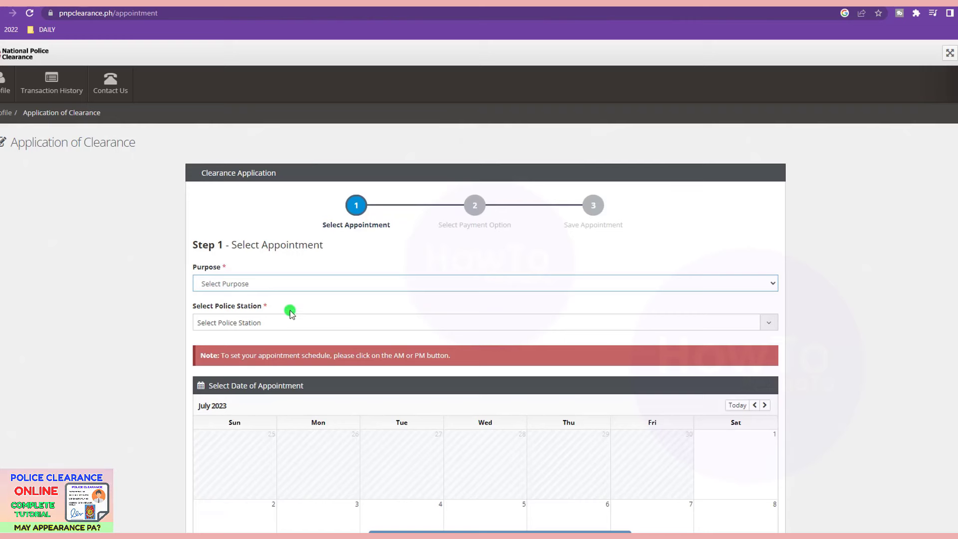
{"action": "left_click", "coordinate": [246, 283]}
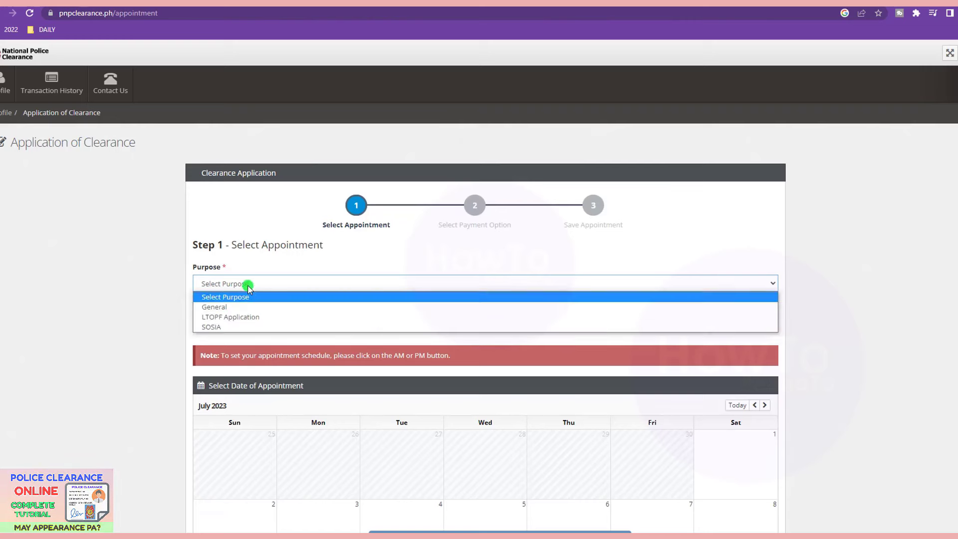
{"action": "left_click", "coordinate": [231, 308]}
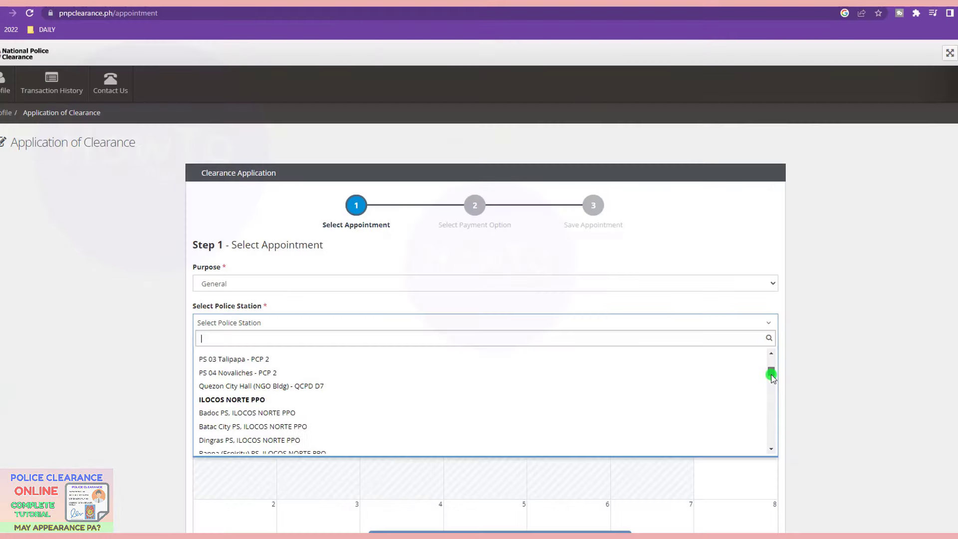
{"action": "left_click_drag", "start_coordinate": [771, 377], "coordinate": [771, 399]}
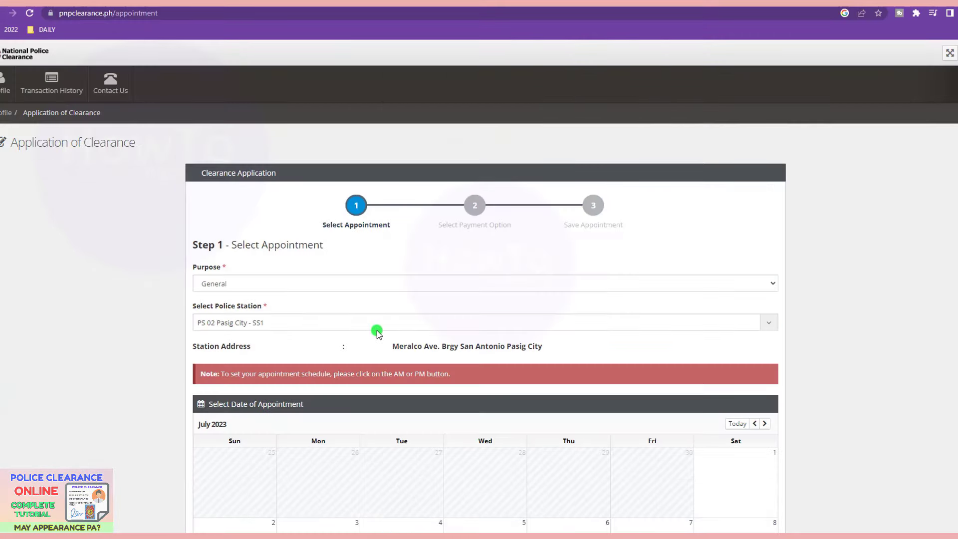
Search 'pasig' and switch the station to PS 02 Pasig City - SS7.
{"action": "left_click", "coordinate": [382, 327]}
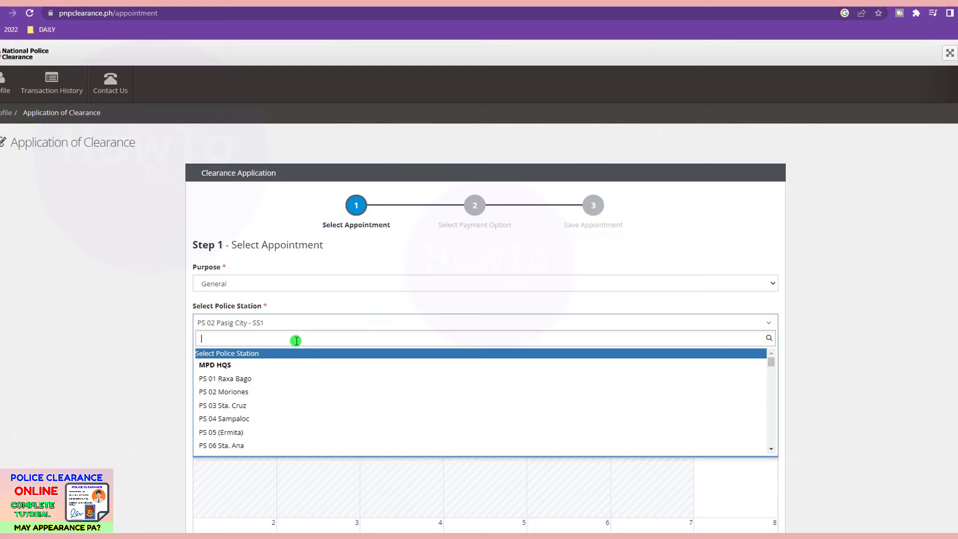
{"action": "type", "text": "pasig"}
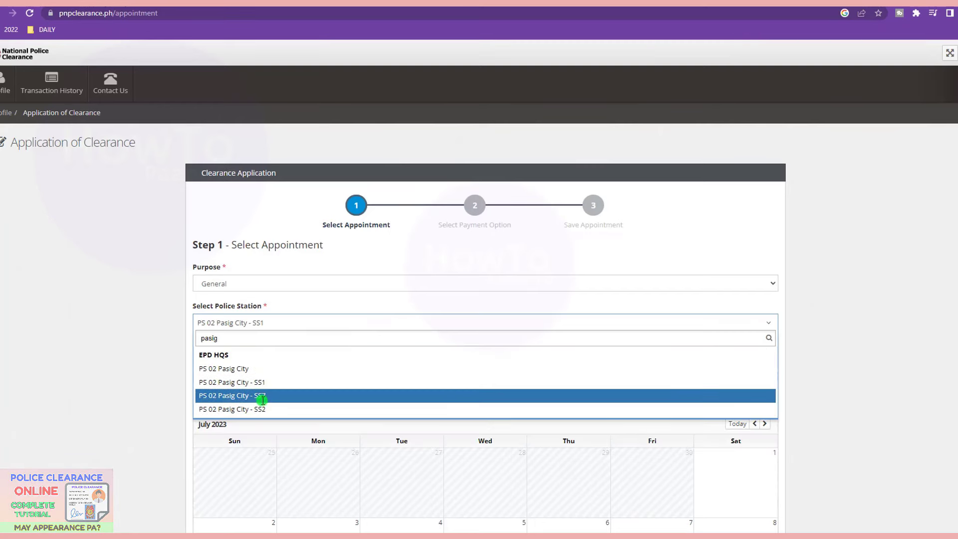
{"action": "left_click", "coordinate": [262, 397]}
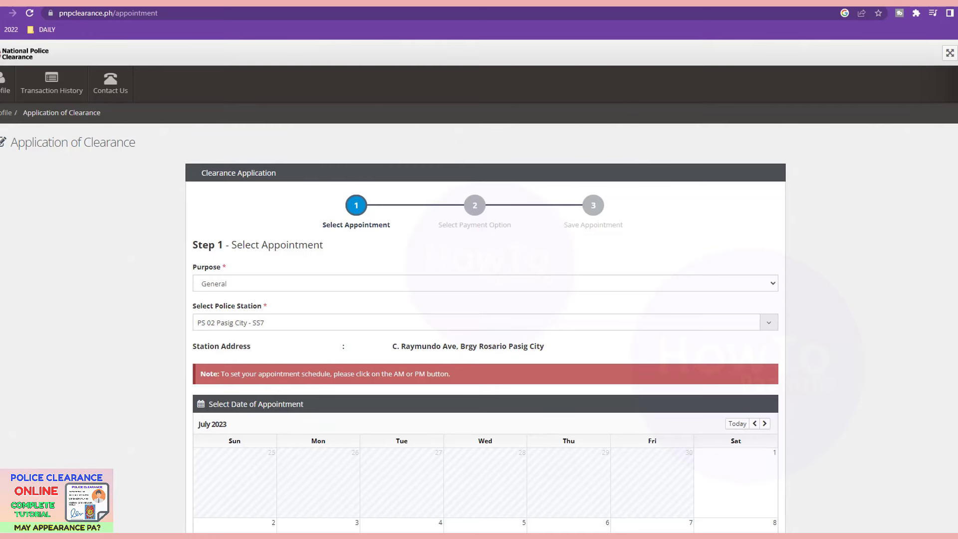
{"action": "scroll", "coordinate": [555, 107], "scroll_direction": "down", "scroll_amount": 5}
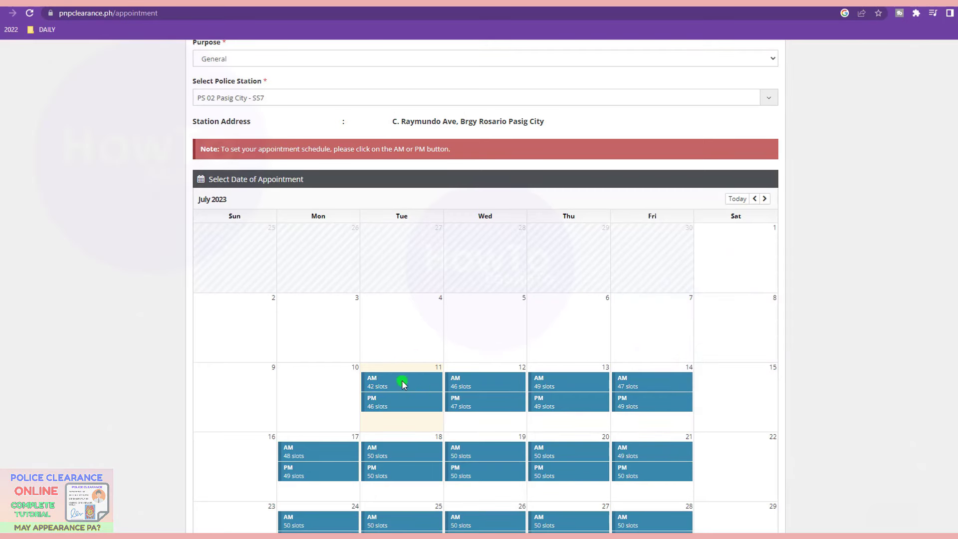
Book the July 12, 2023 8:00 AM–12:00 PM slot and advance to payment options.
{"action": "key", "text": "super+alt+d"}
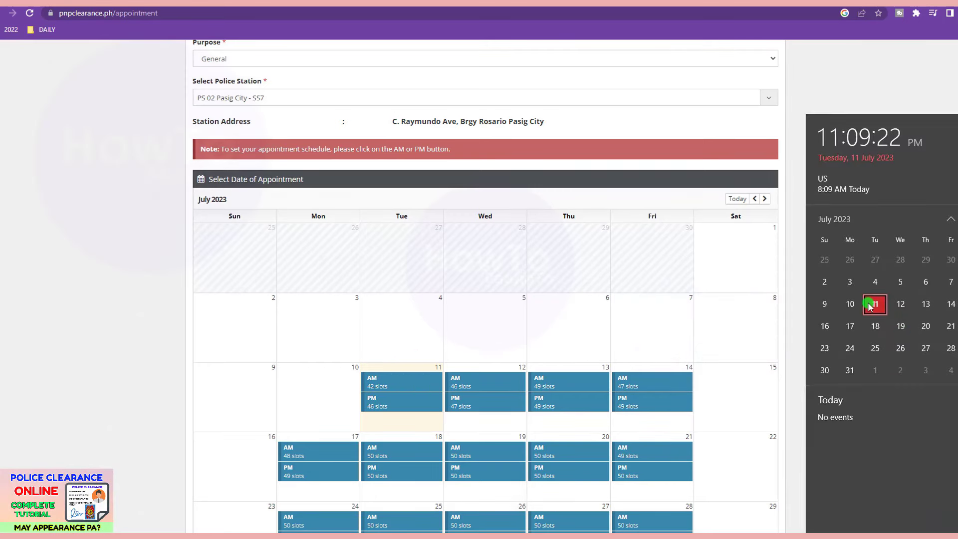
{"action": "key", "text": "Escape"}
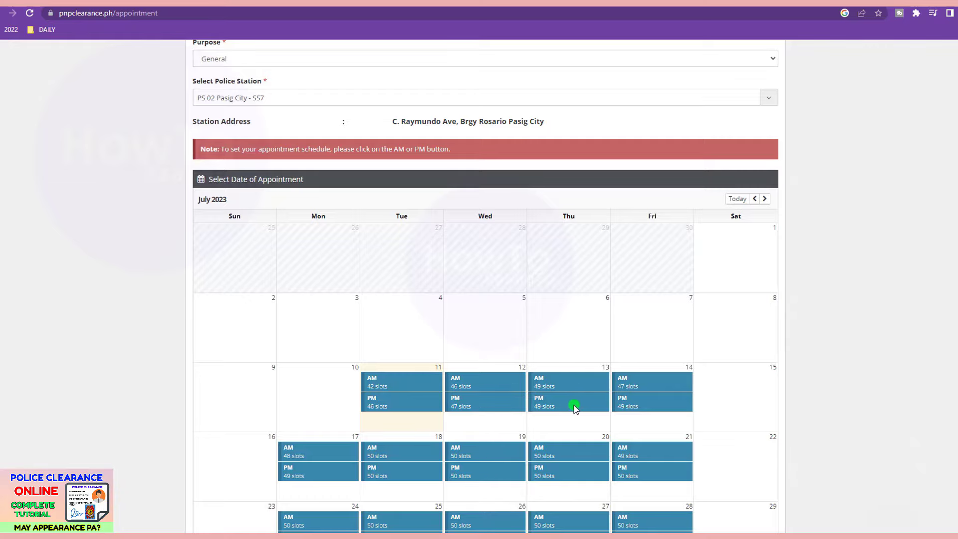
{"action": "left_click", "coordinate": [478, 389]}
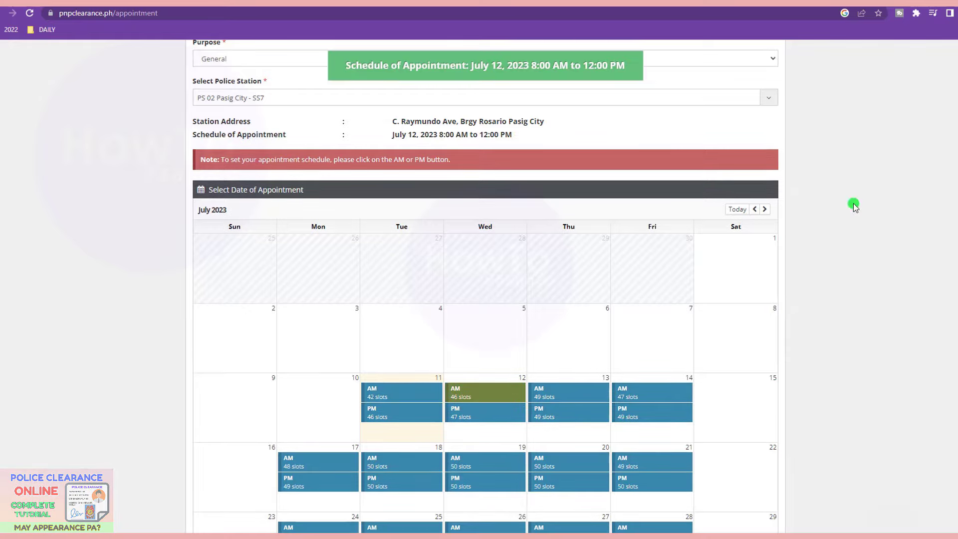
{"action": "scroll", "coordinate": [745, 438], "scroll_direction": "down", "scroll_amount": 5}
{"action": "left_click", "coordinate": [757, 467]}
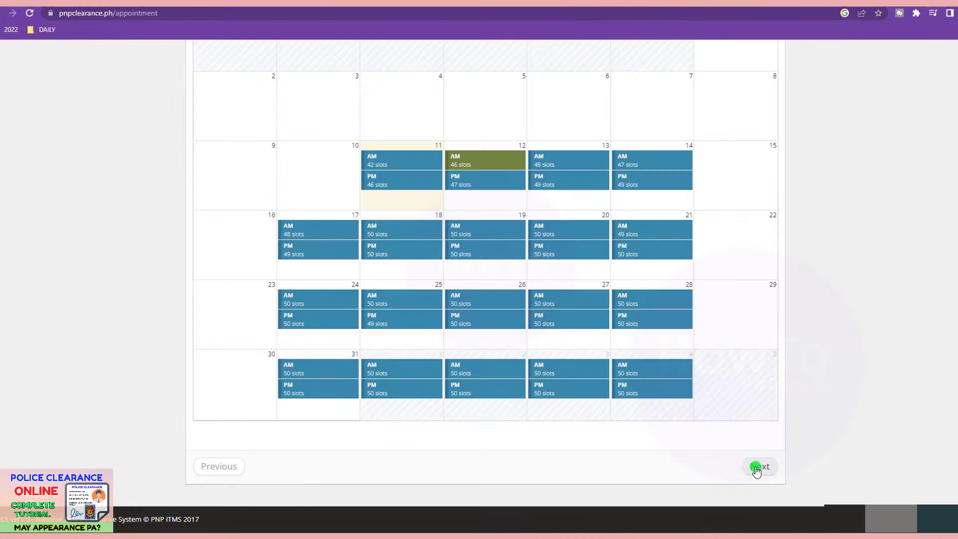
{"action": "left_click", "coordinate": [759, 466]}
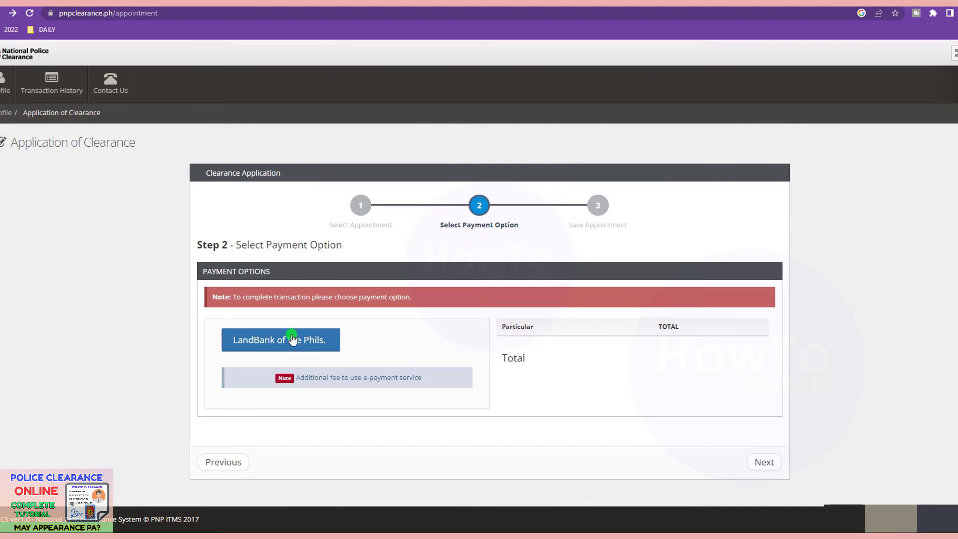
Pick LandBank of the Phils. for the ₱150.00 fee and continue to Step 3.
{"action": "left_click", "coordinate": [293, 344]}
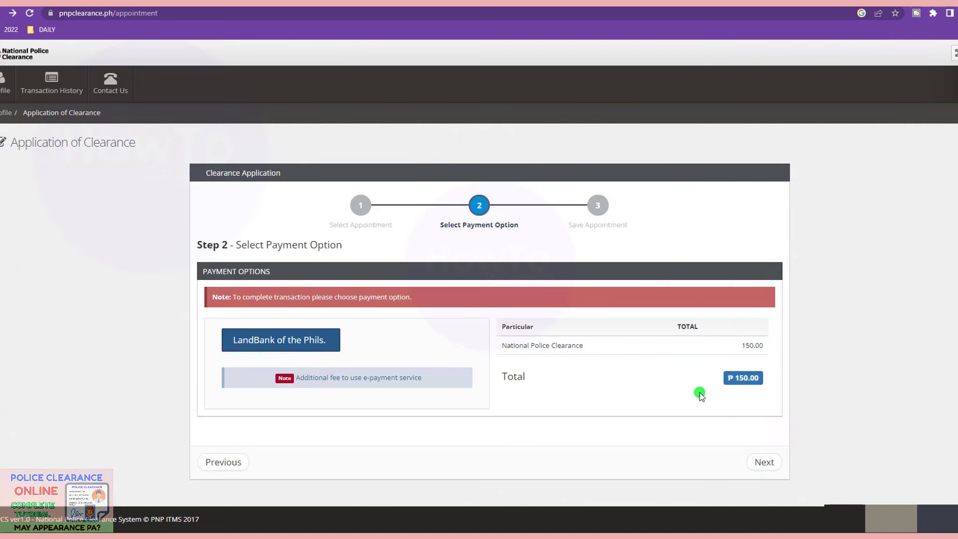
{"action": "left_click", "coordinate": [765, 464]}
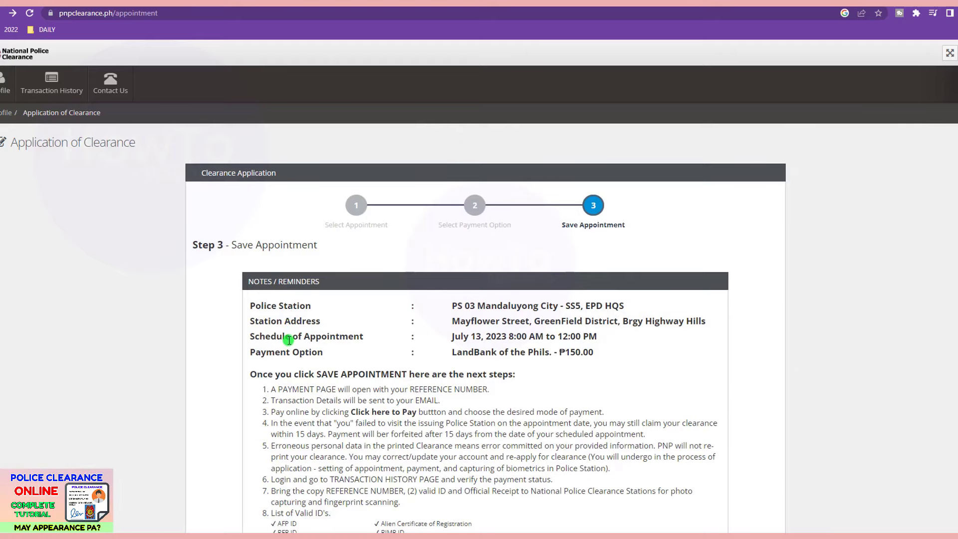
Review the notes and valid ID list, then save the July 13 Mandaluyong appointment.
{"action": "scroll", "coordinate": [284, 325], "scroll_direction": "down", "scroll_amount": 5}
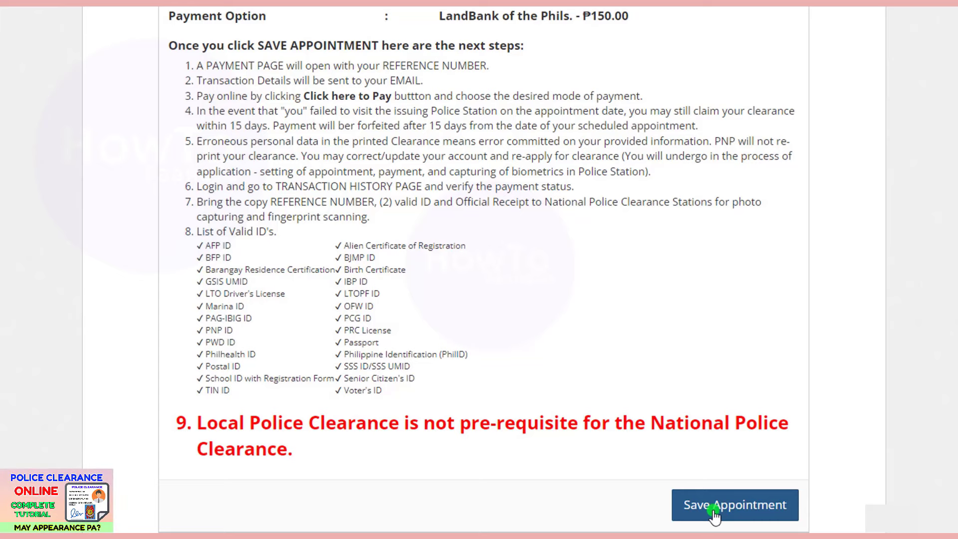
{"action": "left_click", "coordinate": [714, 514]}
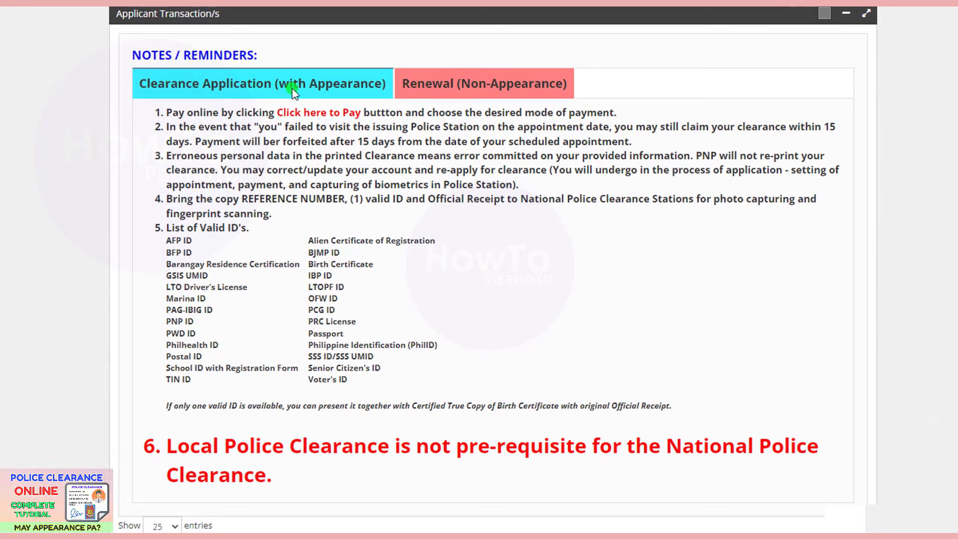
Read the Renewal and Clearance Application notes, then download the PENDING transaction's details PDF.
{"action": "left_click", "coordinate": [428, 89]}
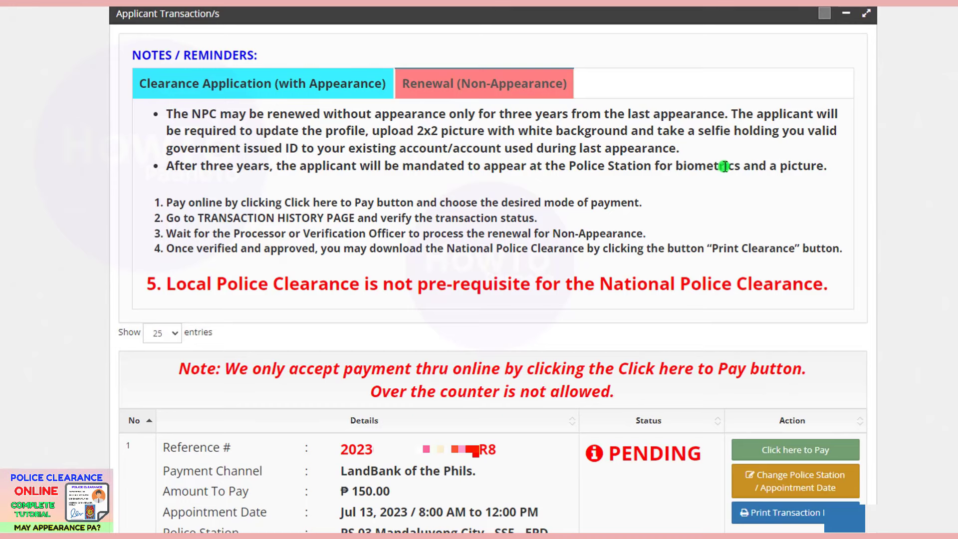
{"action": "left_click", "coordinate": [265, 86]}
{"action": "scroll", "coordinate": [292, 310], "scroll_direction": "down", "scroll_amount": 8}
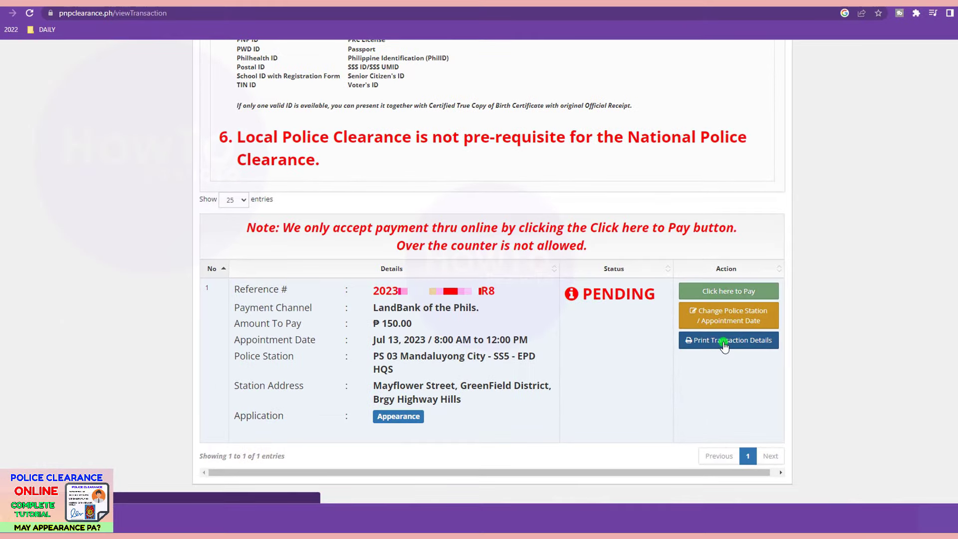
{"action": "left_click", "coordinate": [722, 344]}
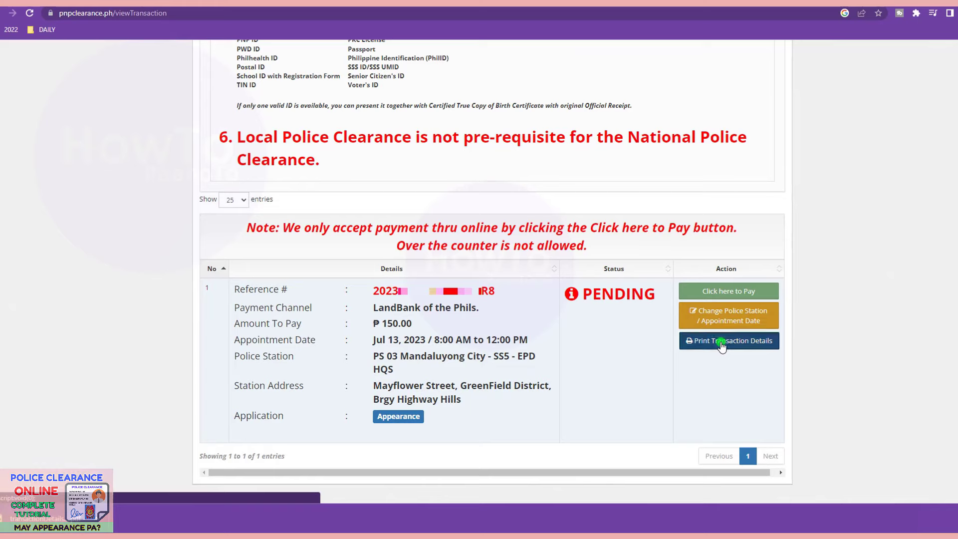
Review the downloaded transaction PDF, then start paying the pending ₱150.00 transaction.
{"action": "left_click", "coordinate": [200, 518]}
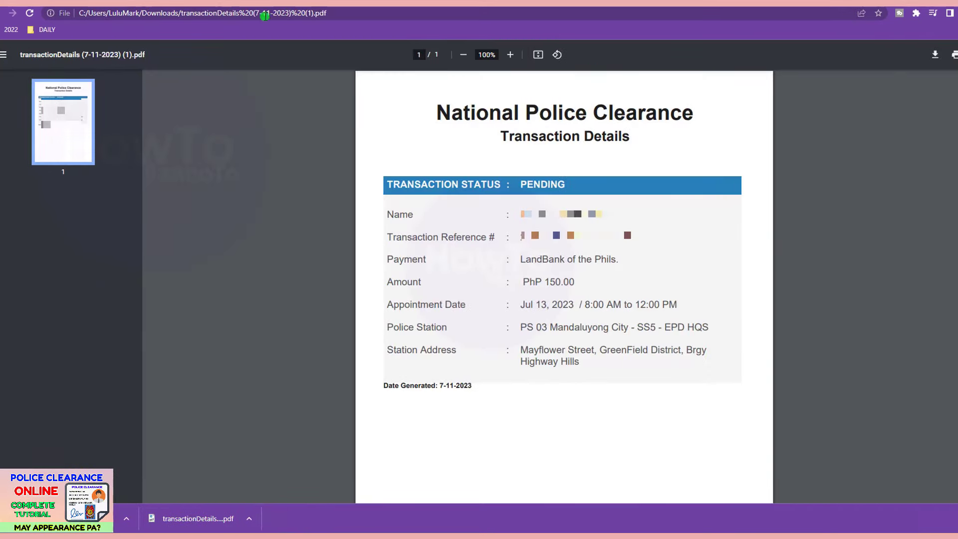
{"action": "left_click", "coordinate": [130, 3]}
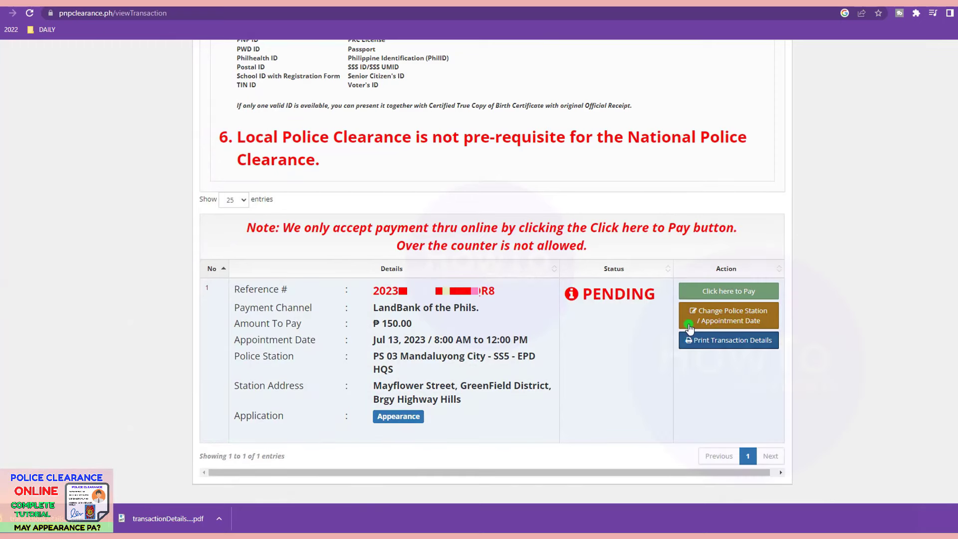
{"action": "left_click", "coordinate": [700, 294]}
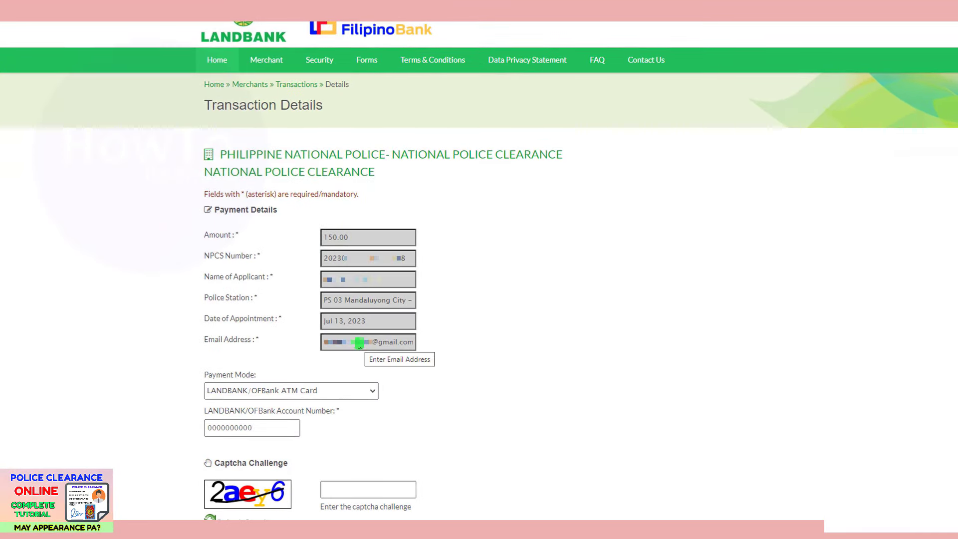
Choose Cash Payment and GCash, Maya, ShopeePay, certify the terms, and submit, accepting the fee notice.
{"action": "left_click", "coordinate": [295, 393]}
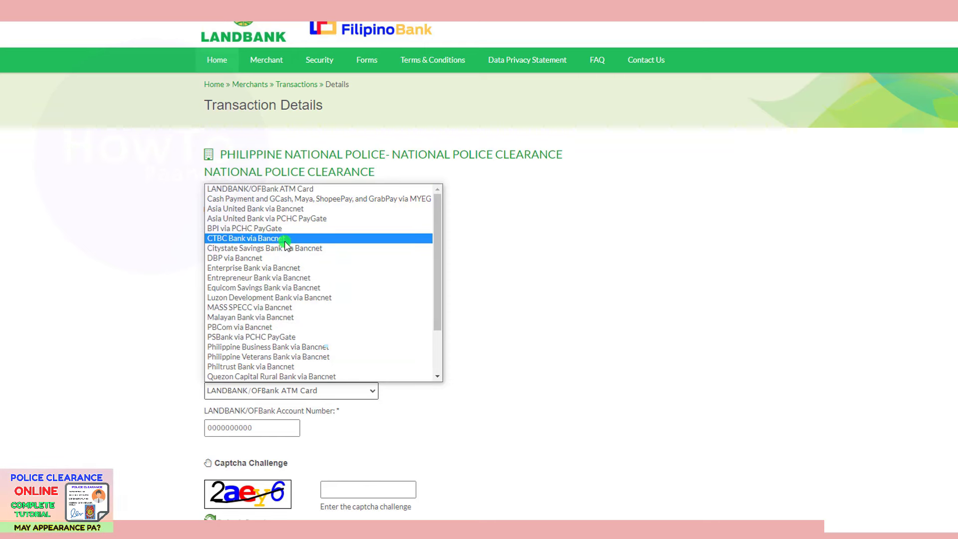
{"action": "left_click", "coordinate": [295, 200]}
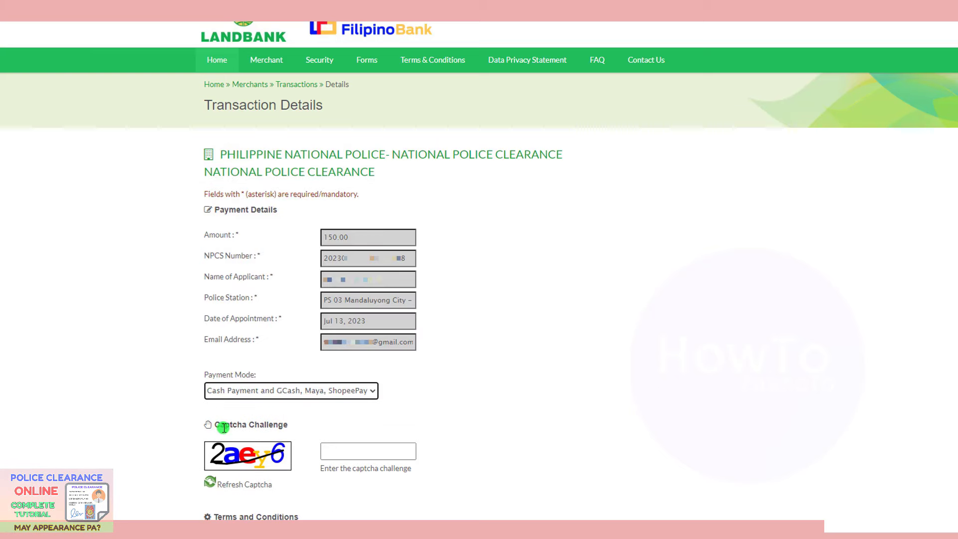
{"action": "left_click", "coordinate": [344, 455]}
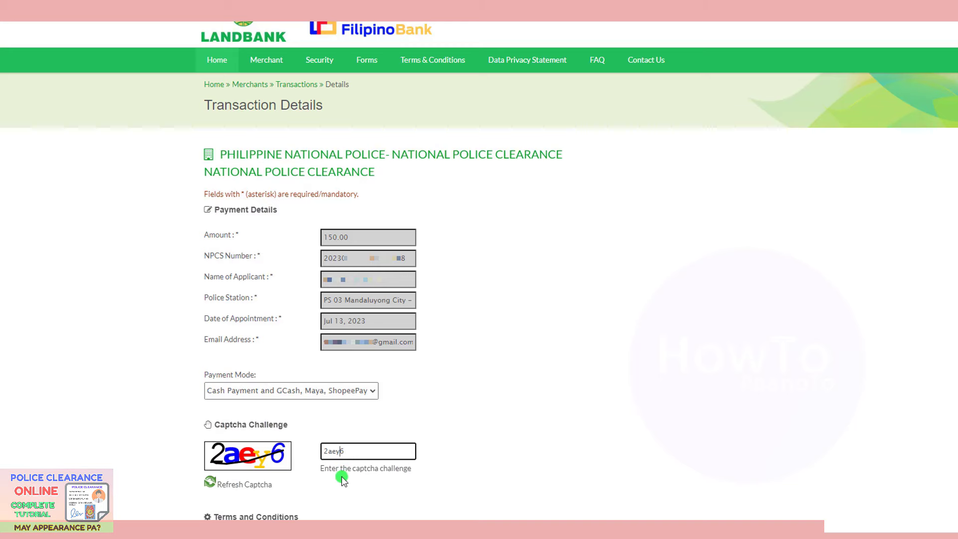
{"action": "scroll", "coordinate": [732, 399], "scroll_direction": "down", "scroll_amount": 3}
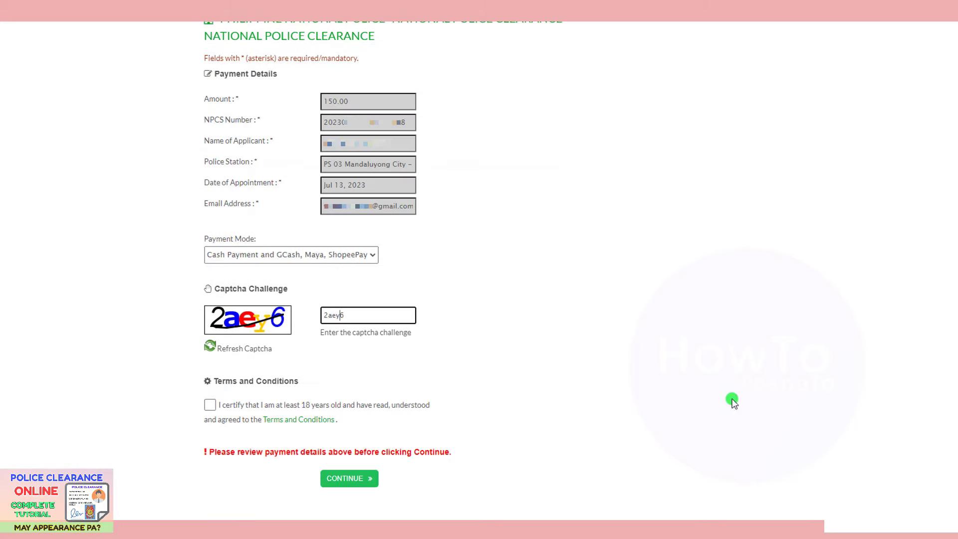
{"action": "left_click", "coordinate": [209, 405]}
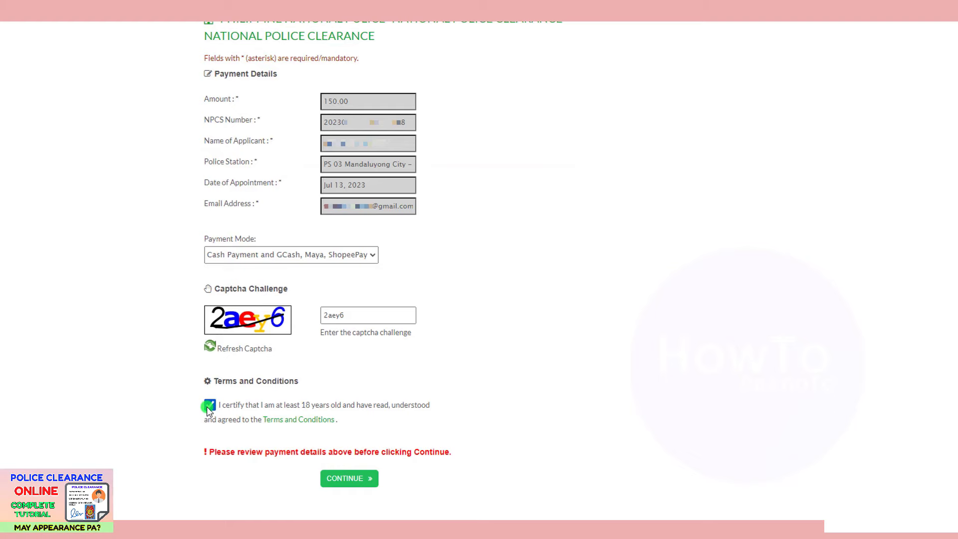
{"action": "left_click", "coordinate": [344, 479]}
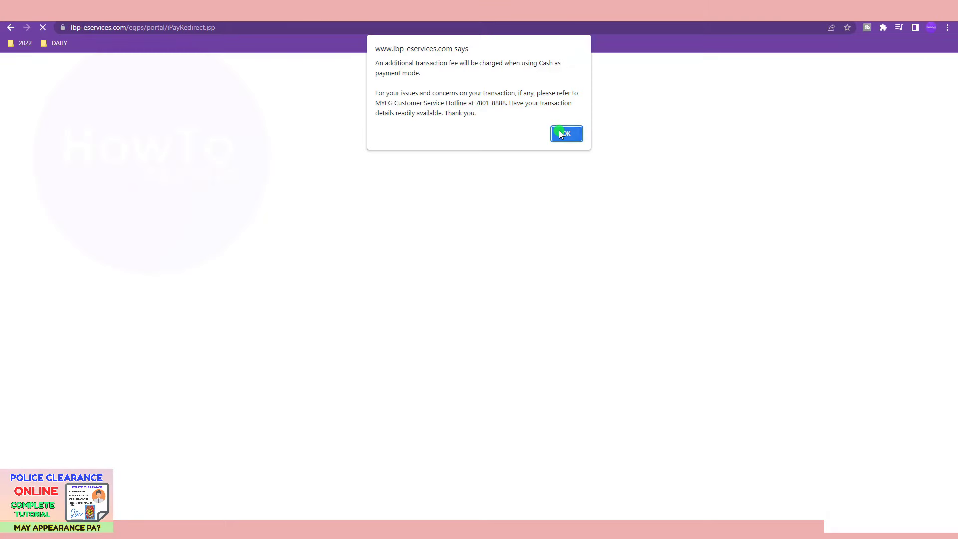
{"action": "left_click", "coordinate": [566, 133]}
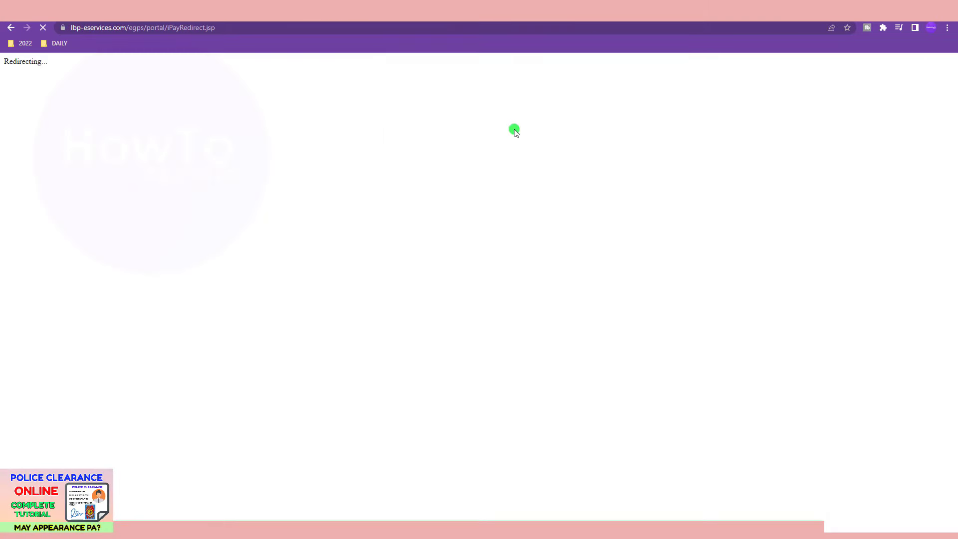
Select GCash under Mobile payment for the PHP 180.00 total and confirm proceeding.
{"action": "scroll", "coordinate": [334, 189], "scroll_direction": "down", "scroll_amount": 3}
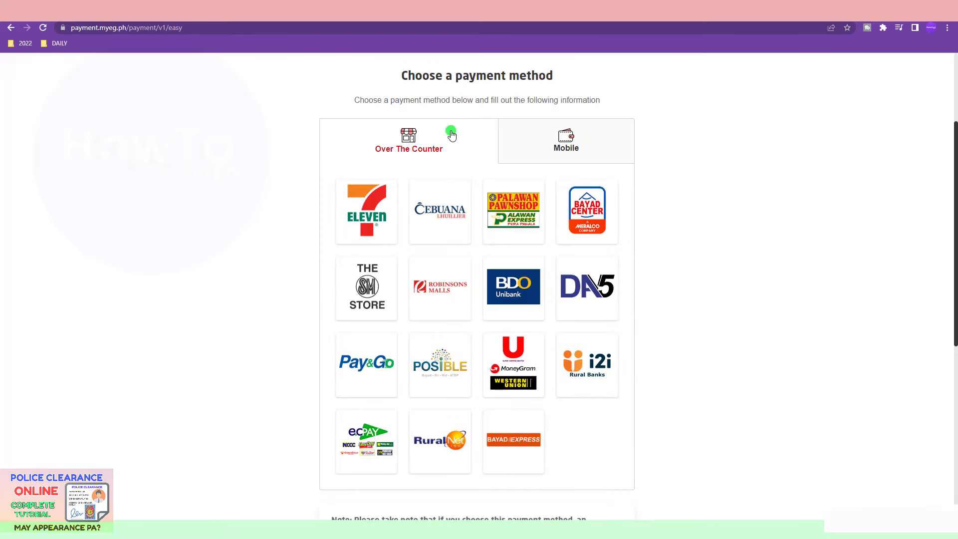
{"action": "left_click", "coordinate": [569, 142]}
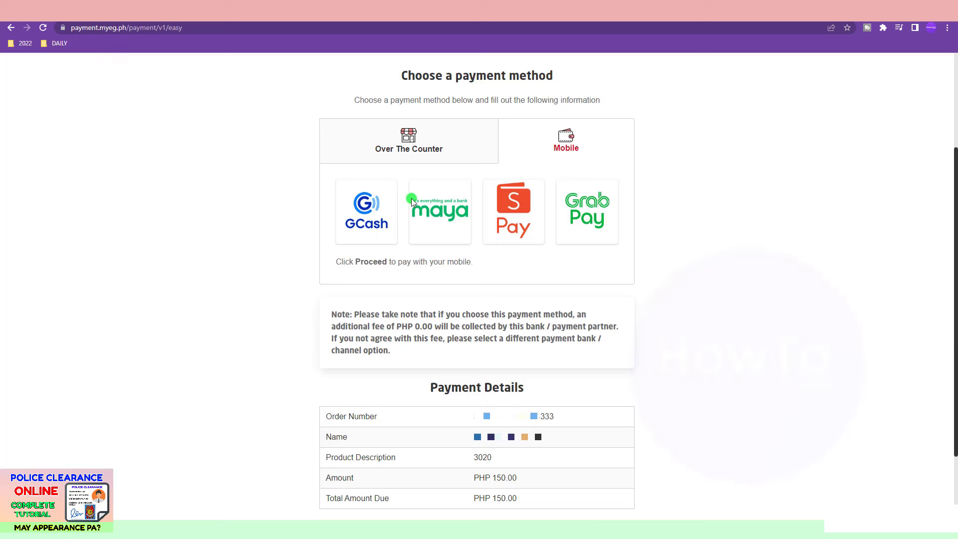
{"action": "left_click", "coordinate": [381, 223]}
{"action": "scroll", "coordinate": [795, 260], "scroll_direction": "down", "scroll_amount": 2}
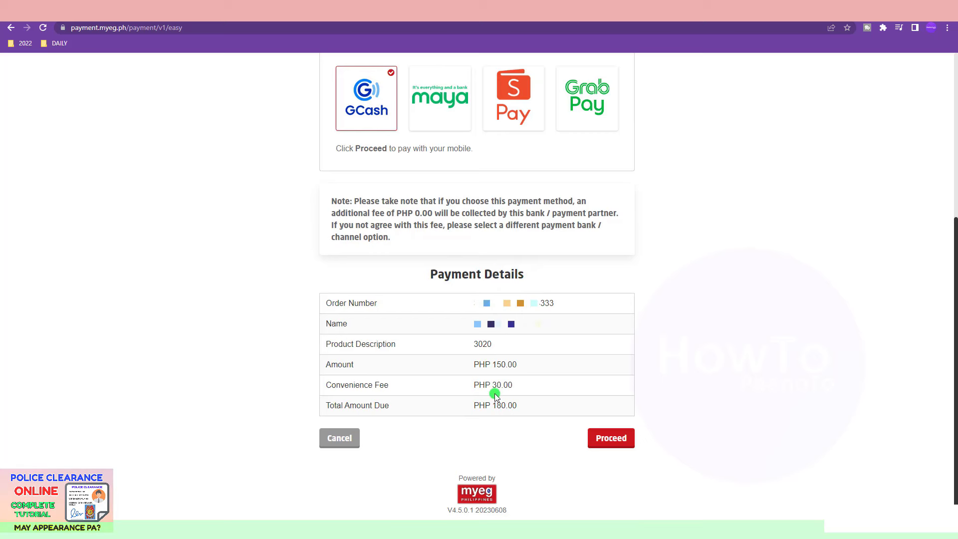
{"action": "left_click", "coordinate": [610, 440]}
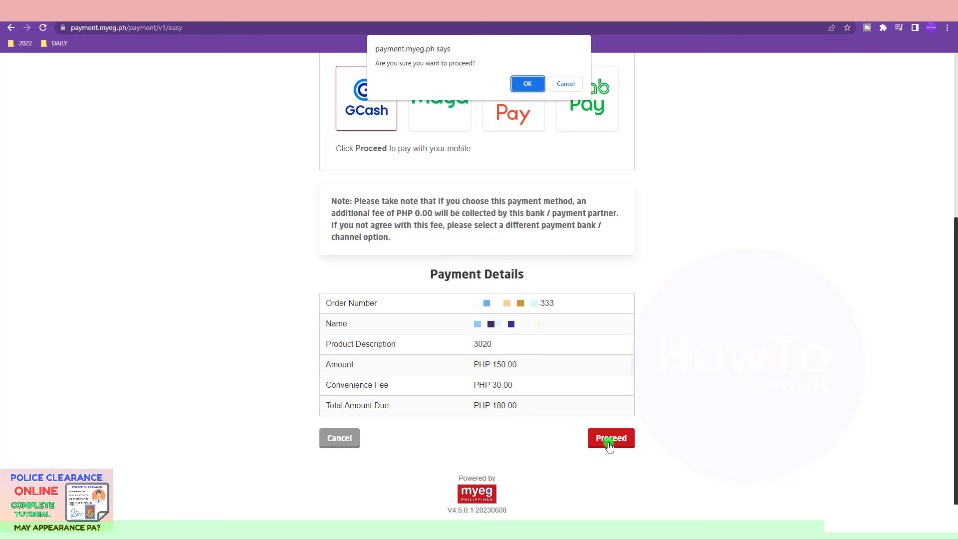
{"action": "left_click", "coordinate": [541, 86]}
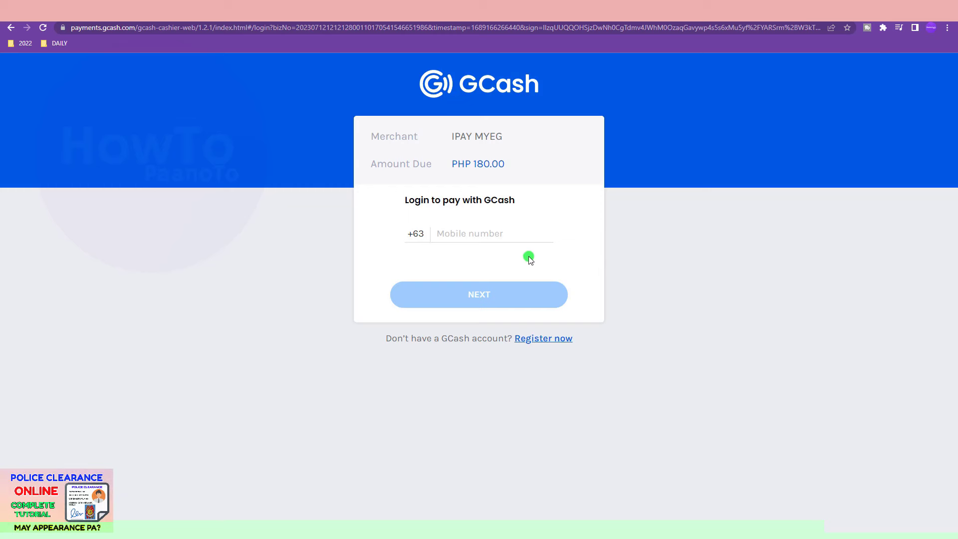
Log in to GCash with the mobile number, authentication code and MPIN, then pay PHP 180.00.
{"action": "left_click", "coordinate": [465, 230]}
{"action": "type", "text": "9"}
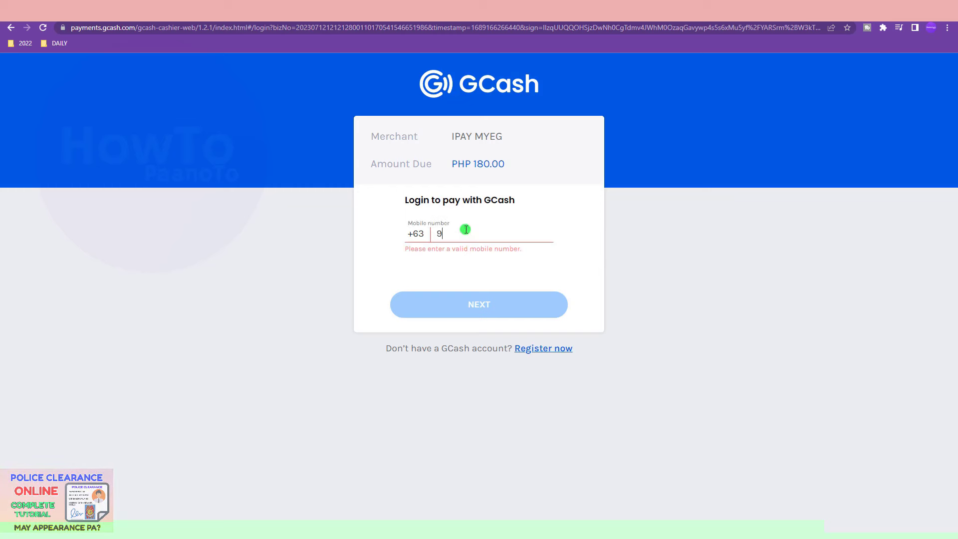
{"action": "type", "text": "1XXXXXX"}
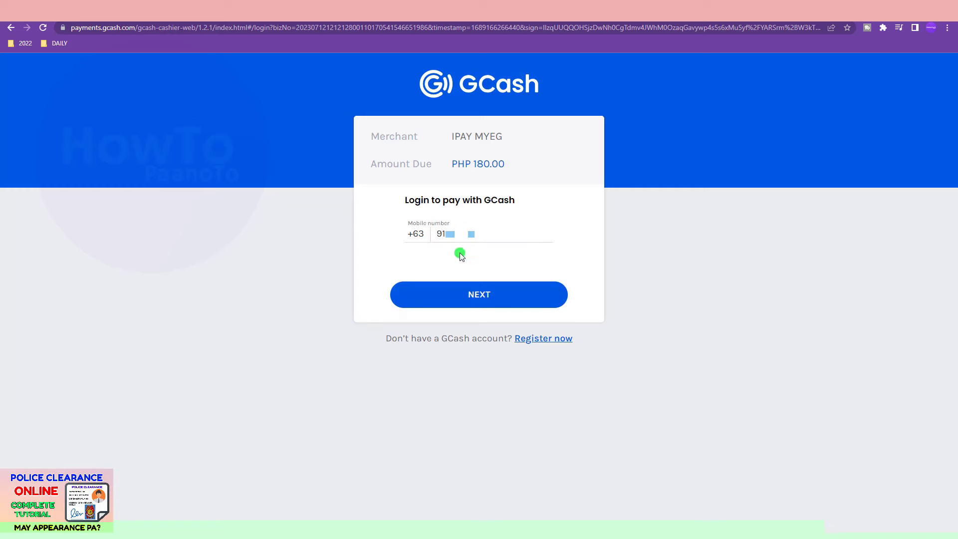
{"action": "left_click", "coordinate": [471, 299]}
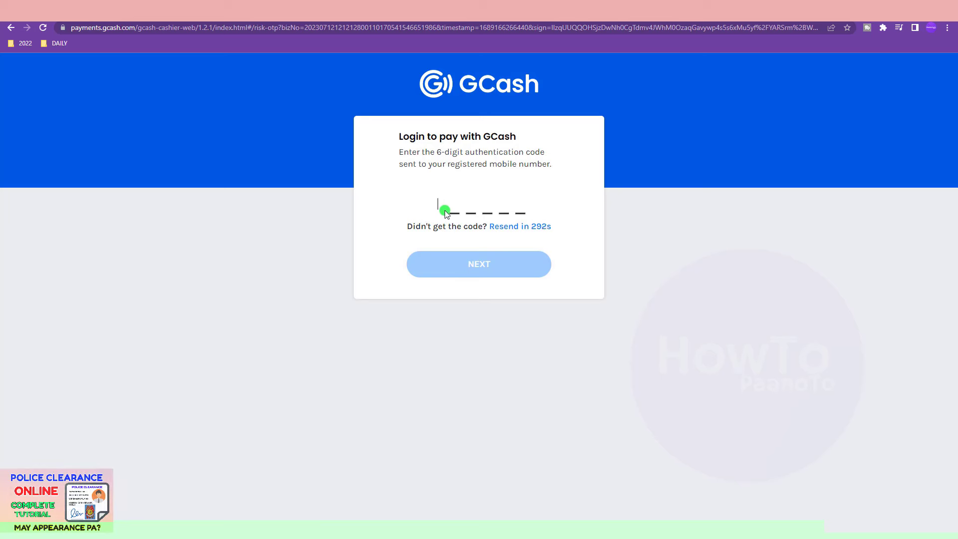
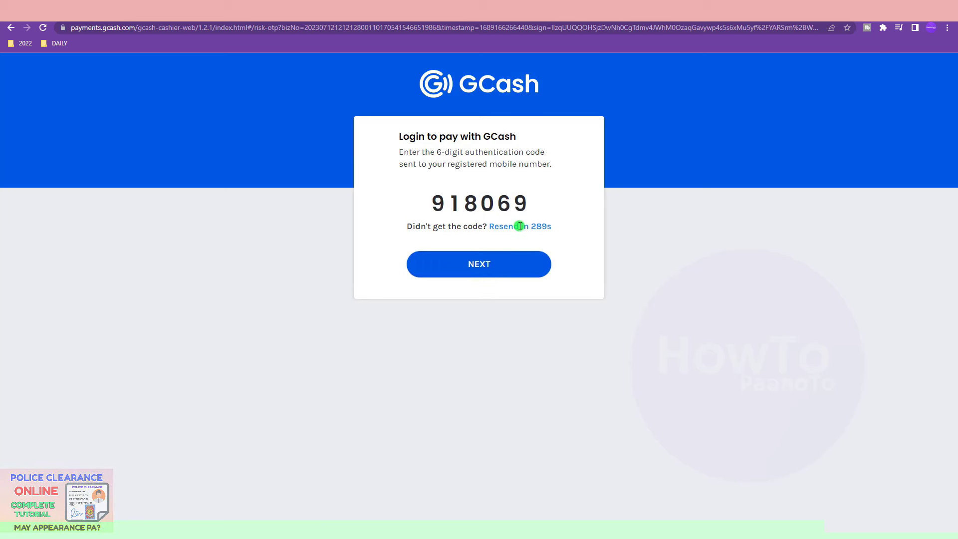
{"action": "left_click", "coordinate": [504, 264]}
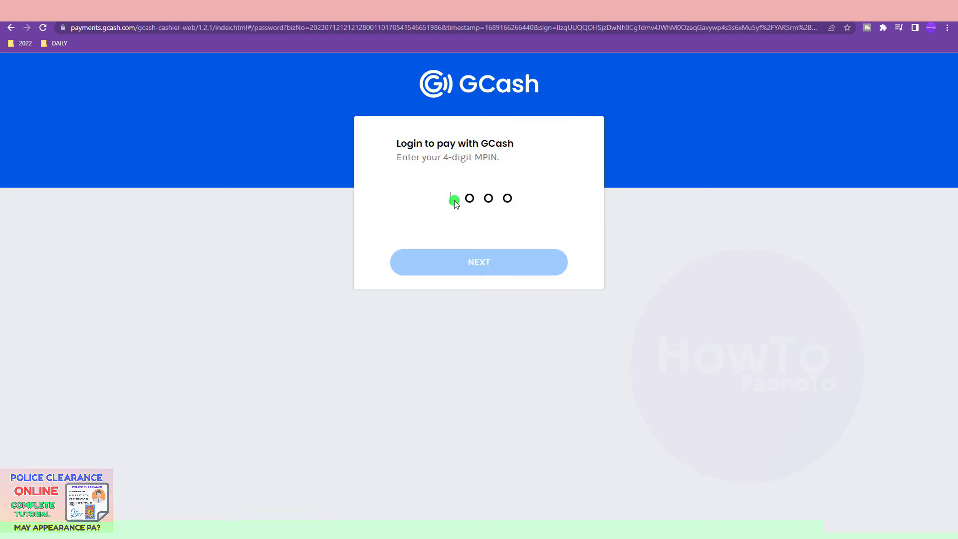
{"action": "type", "text": "****"}
{"action": "left_click", "coordinate": [471, 266]}
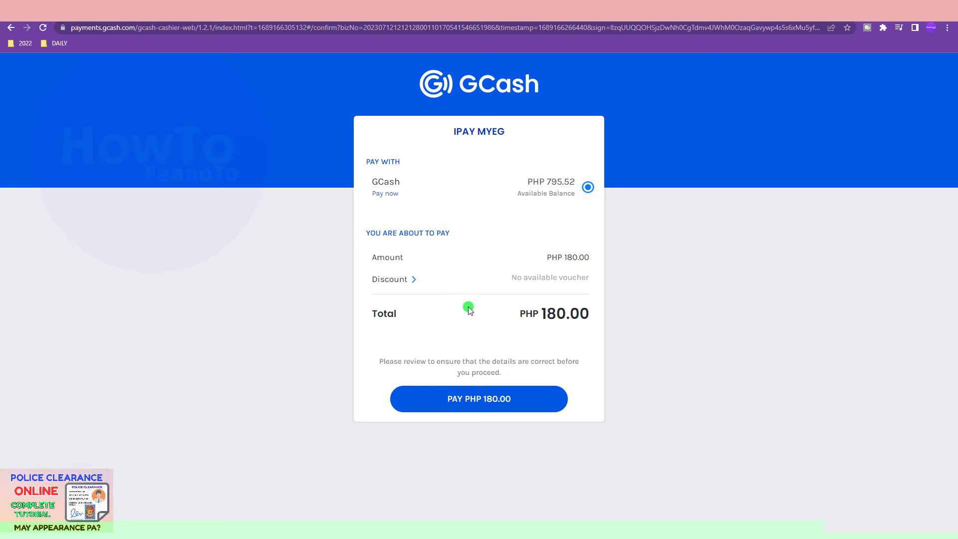
{"action": "left_click", "coordinate": [518, 402]}
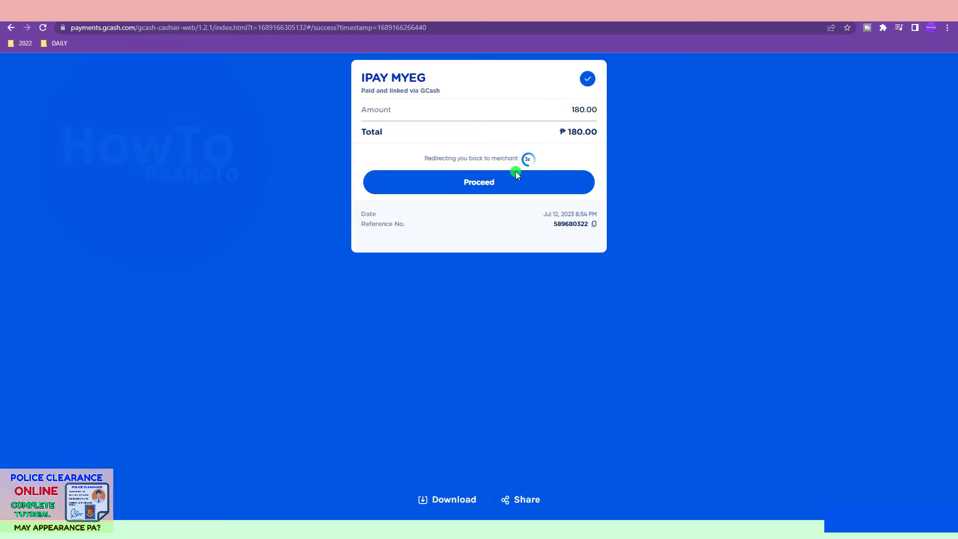
Return from the GCash success page to the merchant.
{"action": "left_click", "coordinate": [516, 172]}
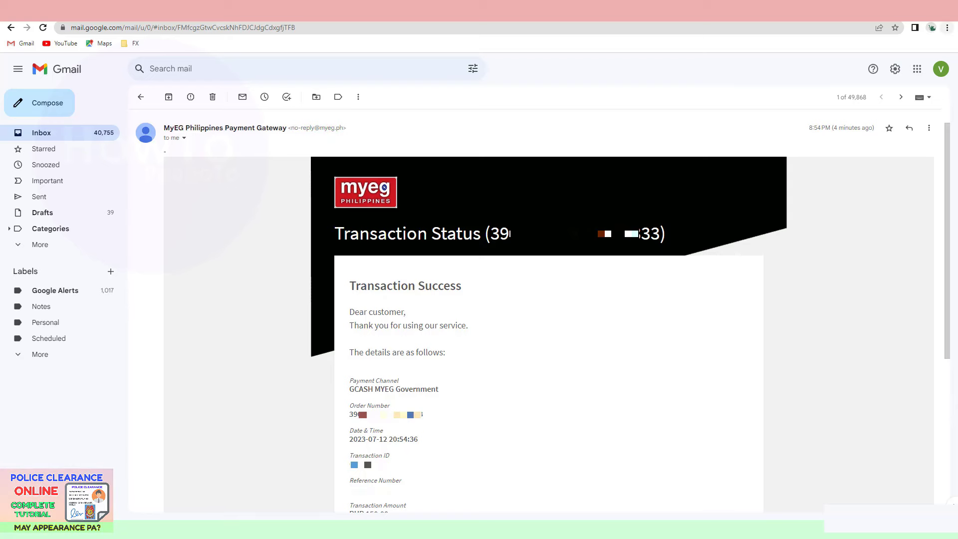
Switch from Gmail to the clearance site's transaction history window.
{"action": "key", "text": "alt+Tab"}
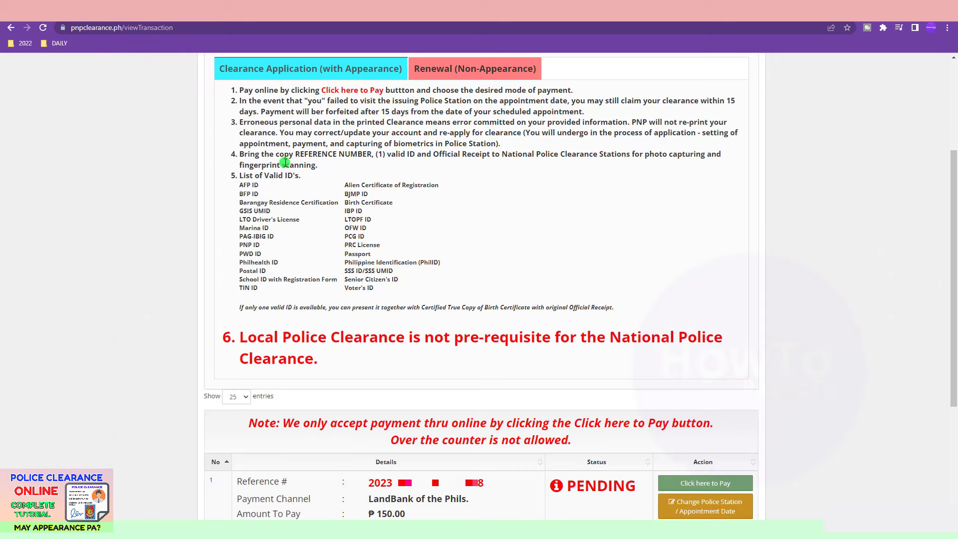
Open Change Police Station / Appointment Date for the paid transaction and view July 2023 slots.
{"action": "scroll", "coordinate": [285, 162], "scroll_direction": "down", "scroll_amount": 4}
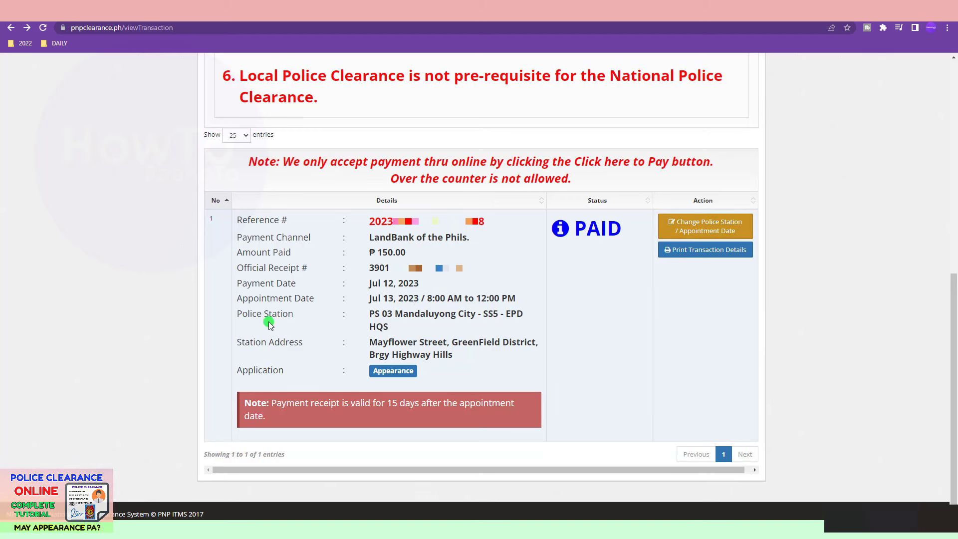
{"action": "left_click", "coordinate": [689, 228]}
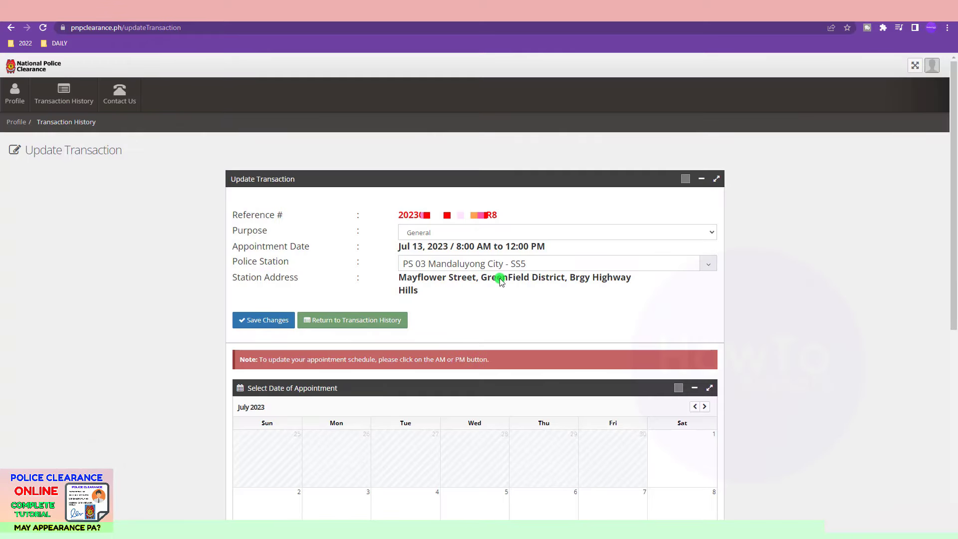
{"action": "left_click", "coordinate": [709, 264]}
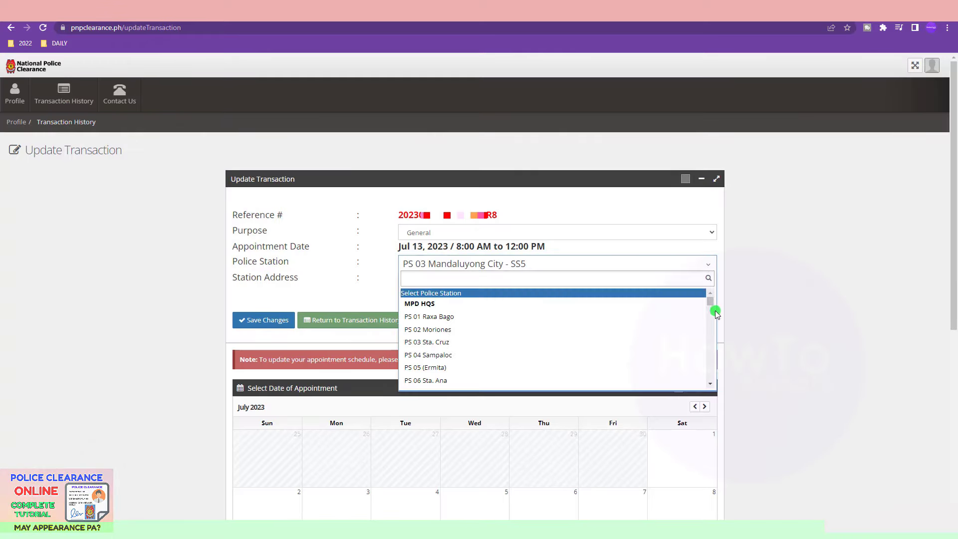
{"action": "left_click_drag", "start_coordinate": [710, 303], "coordinate": [710, 339]}
{"action": "scroll", "coordinate": [649, 329], "scroll_direction": "down", "scroll_amount": 5}
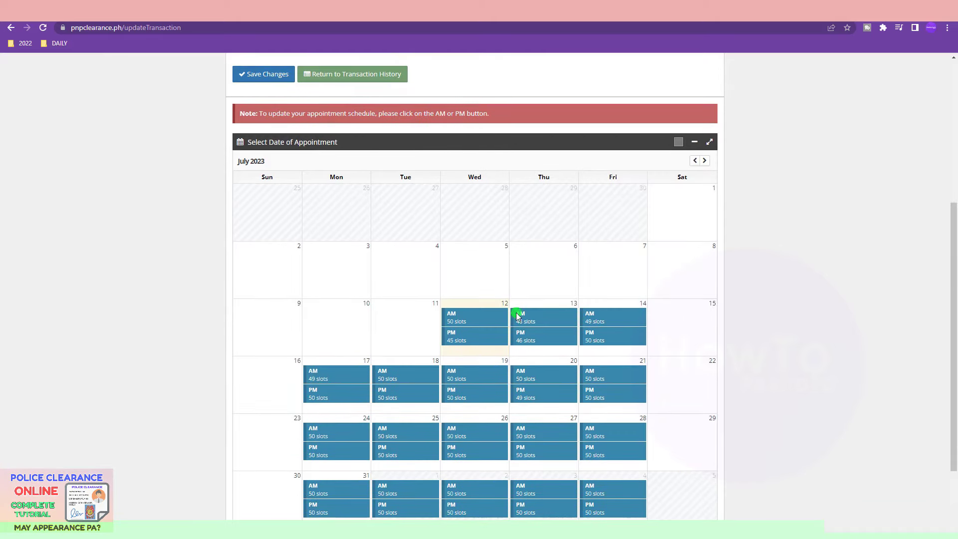